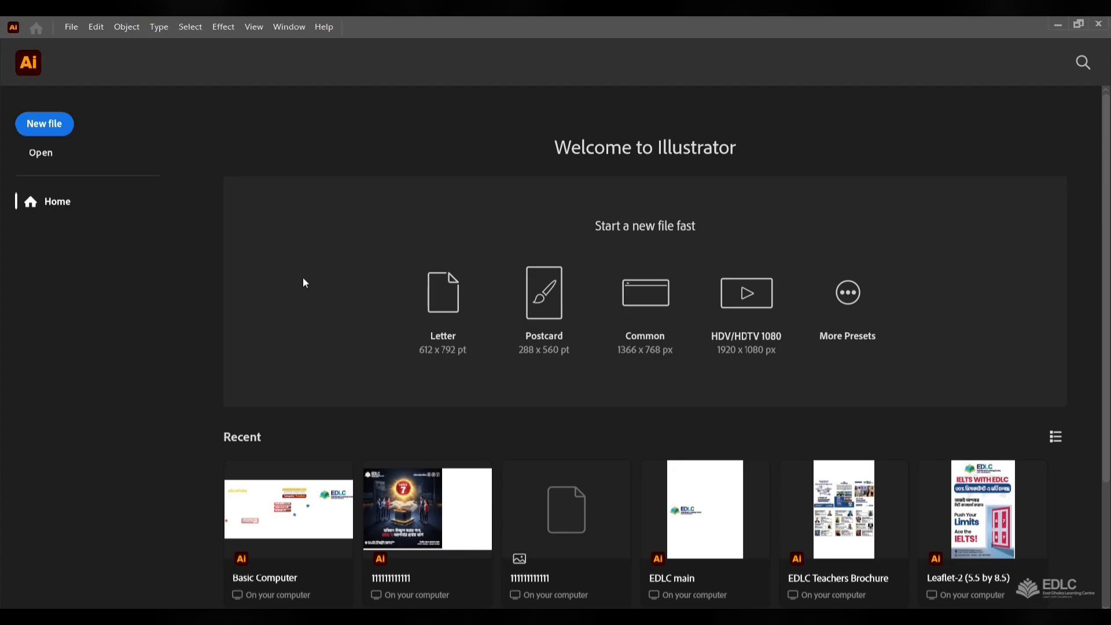
- Start a new document from the mobile iPhone X preset, with width and height both set to 600 px
click(45, 127)
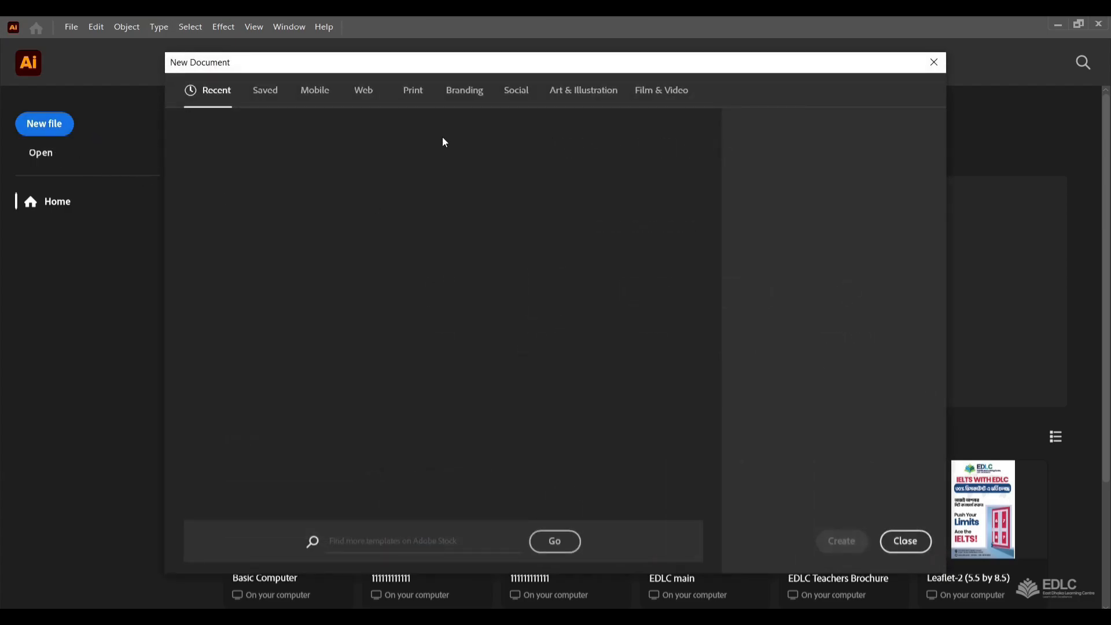
click(312, 90)
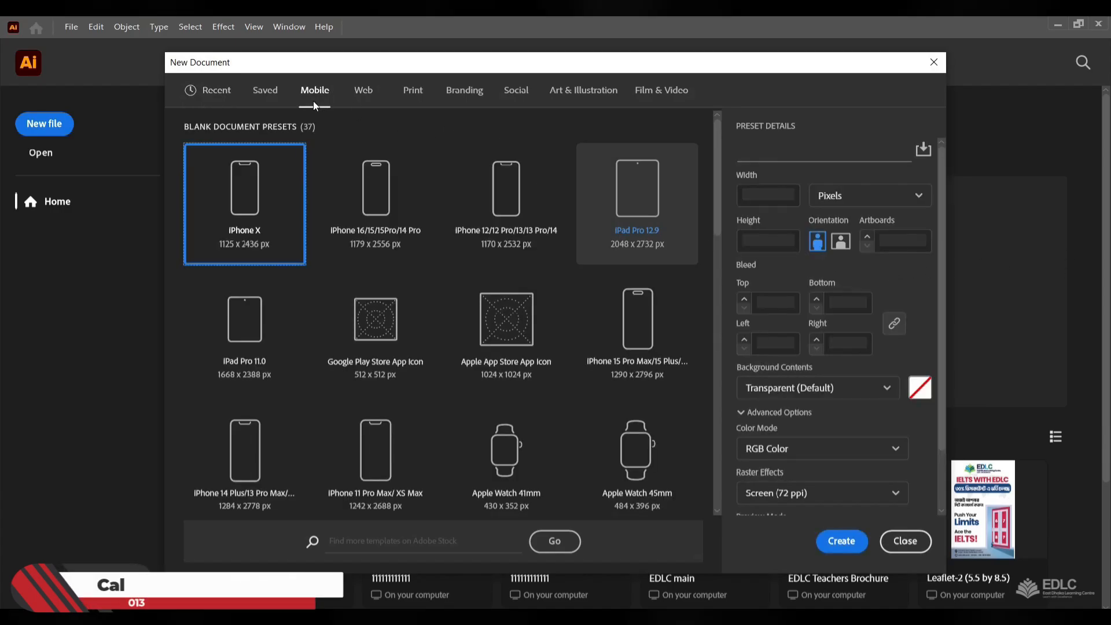
drag(786, 195, 735, 188)
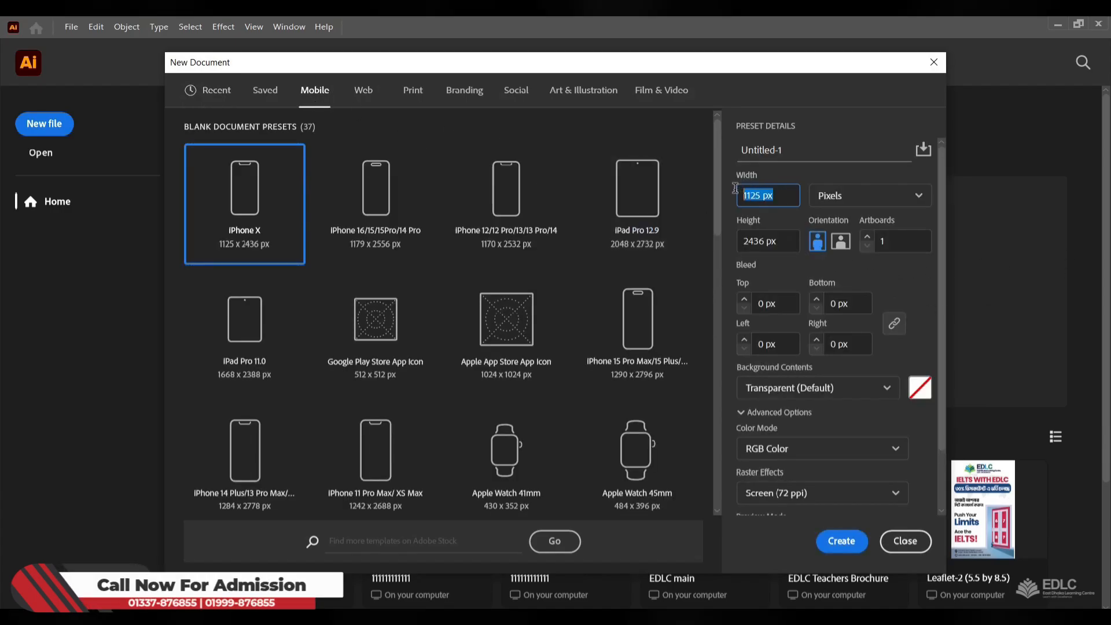
text(600)
click(772, 237)
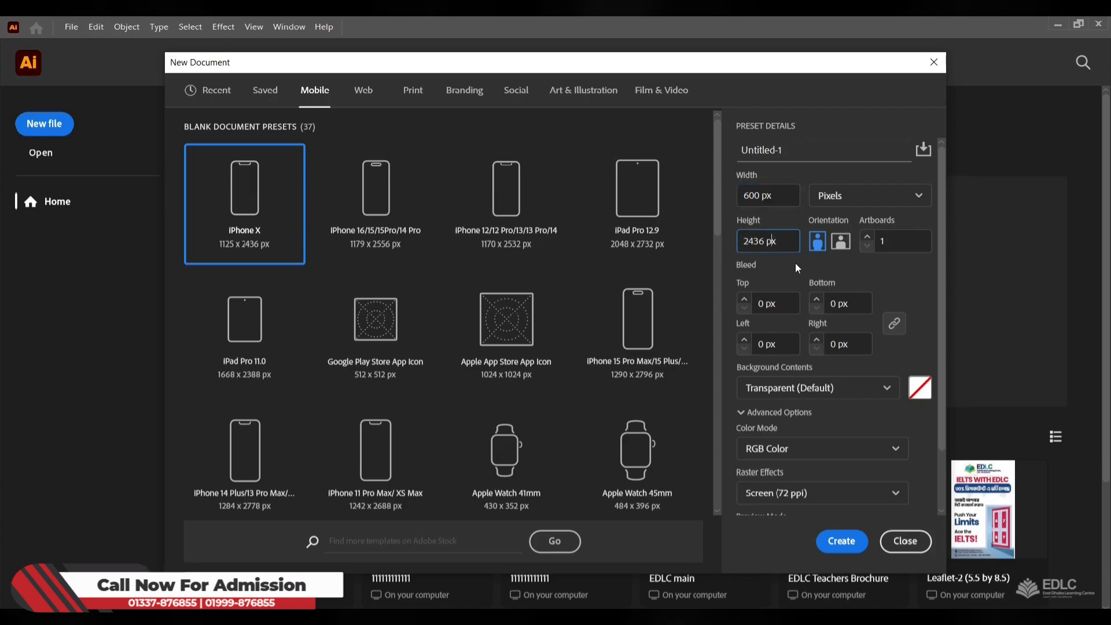
drag(782, 241, 737, 244)
text(600)
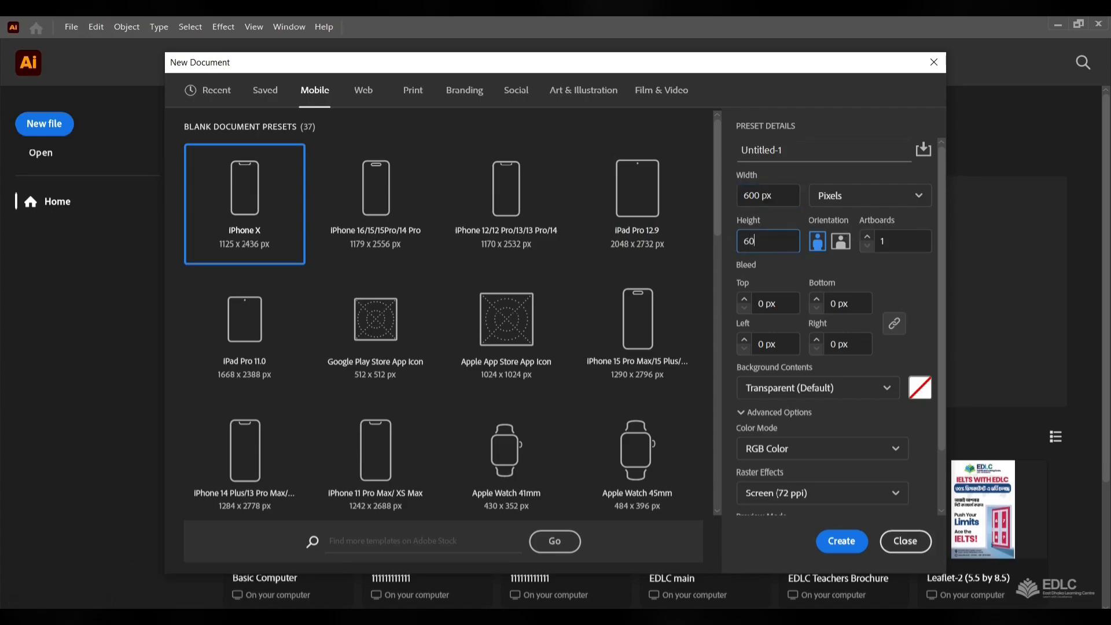
- Set the bleed to 2 px on all sides and raster effects to Medium (150 ppi), and create the document
click(743, 299)
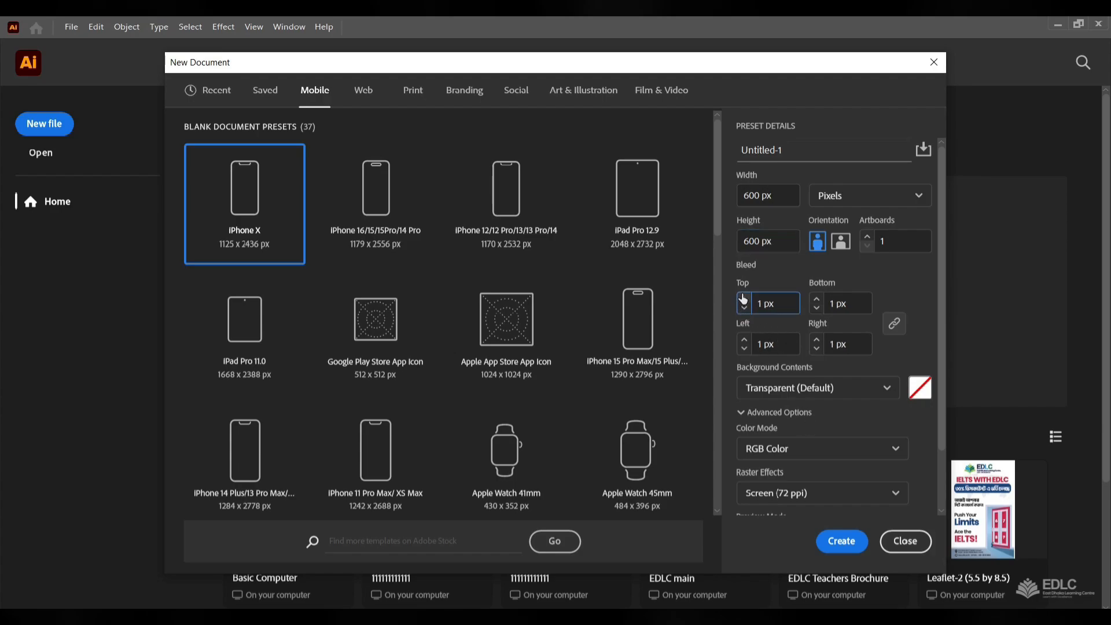
click(743, 299)
click(894, 498)
click(835, 545)
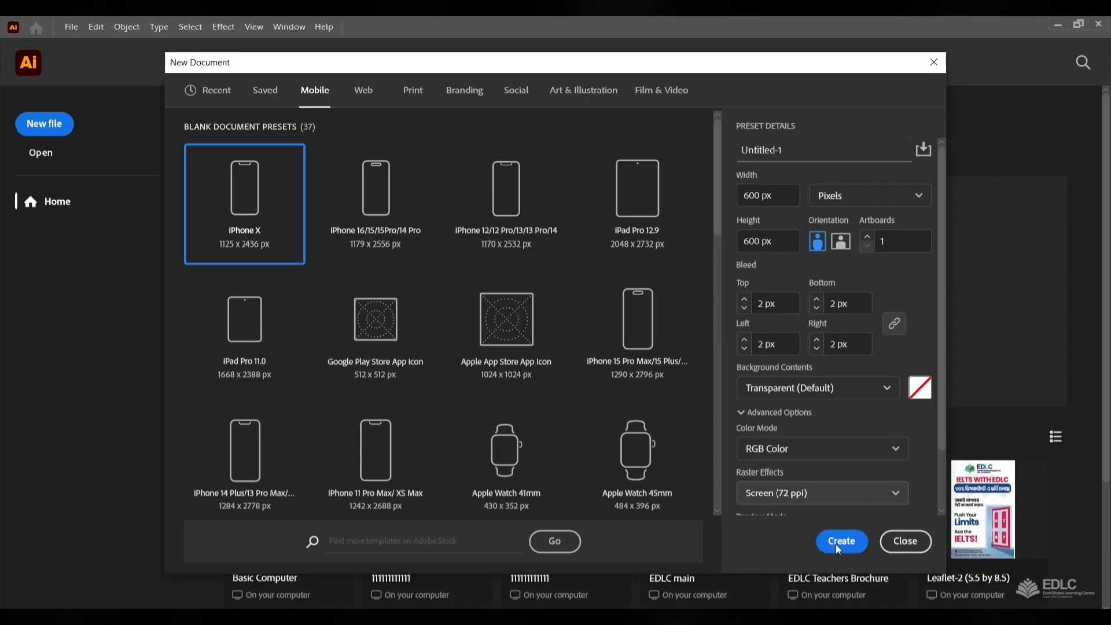
scroll(880, 452, down, 2)
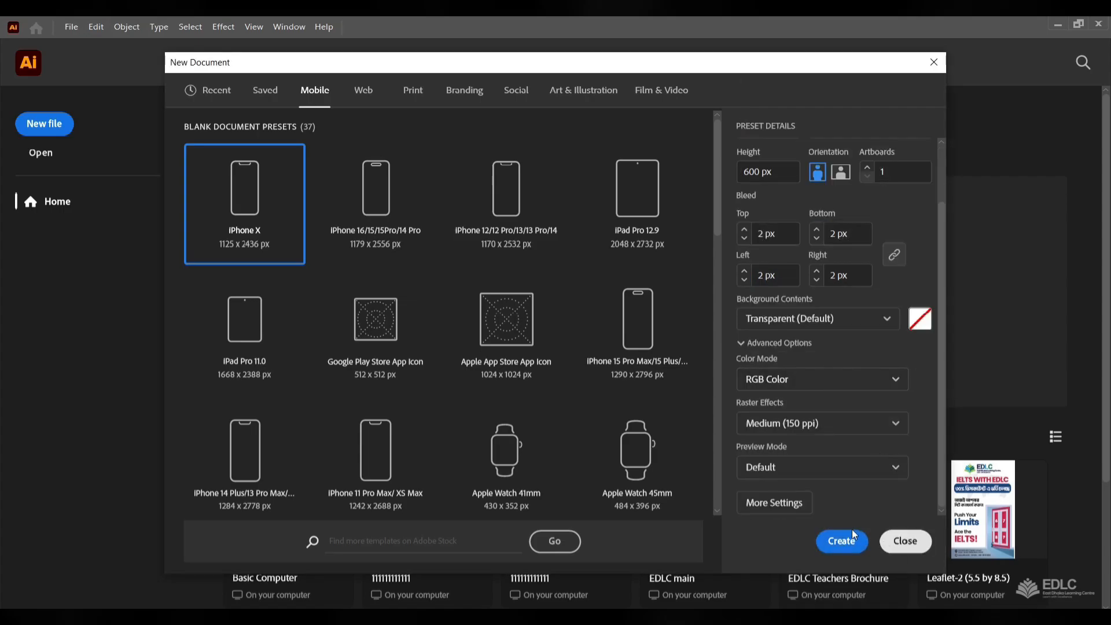
scroll(827, 468, up, 3)
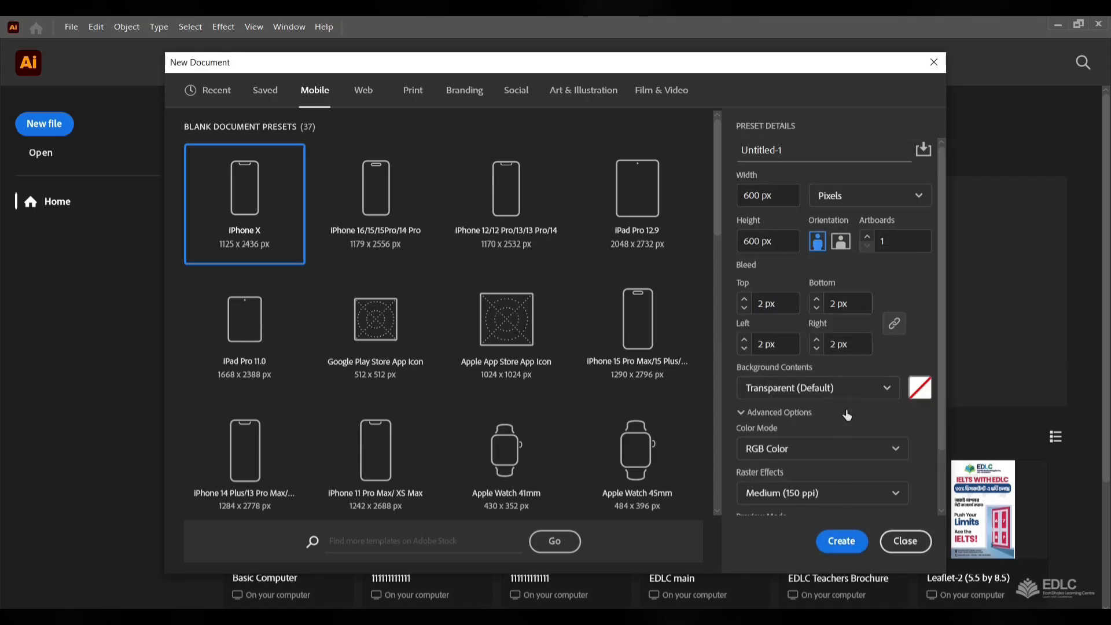
click(843, 551)
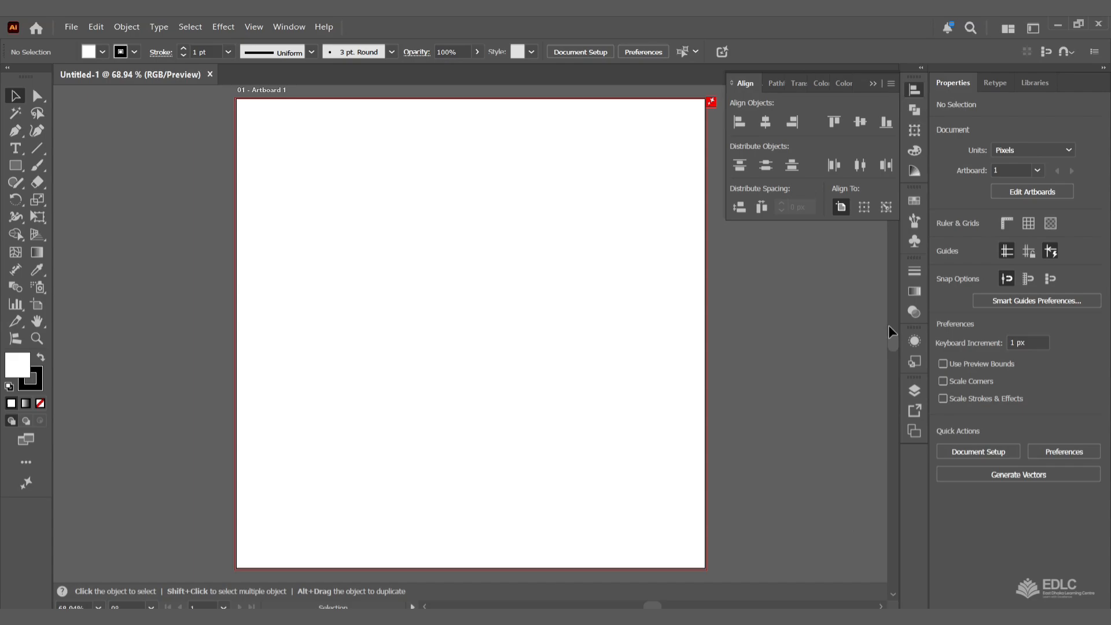
- Collapse the floating Align panel and show the rulers around the artboard
click(873, 85)
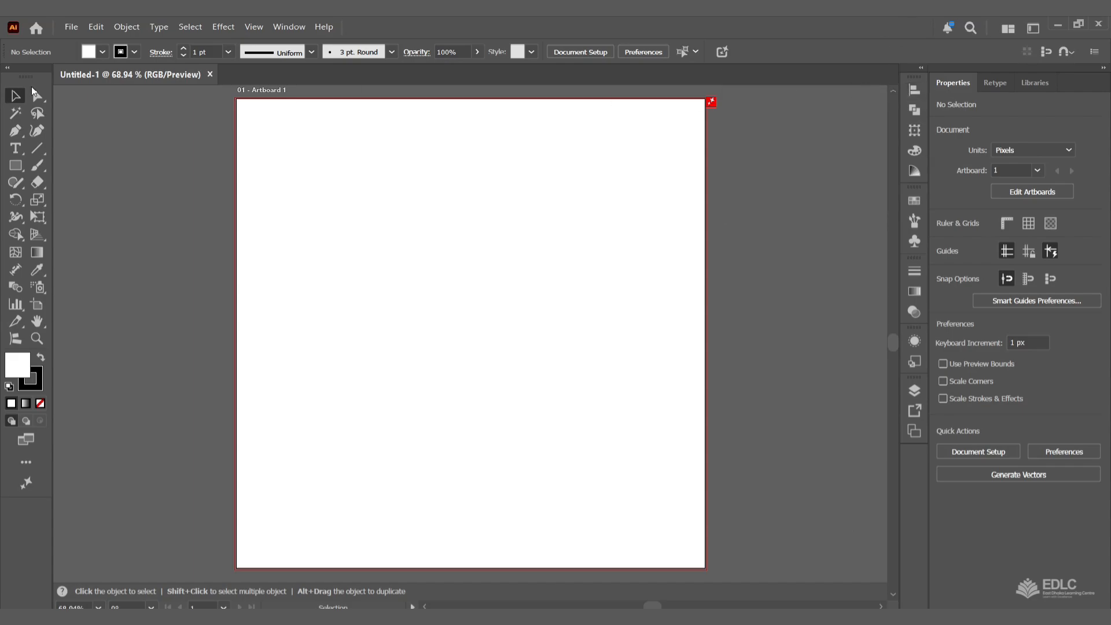
click(1003, 228)
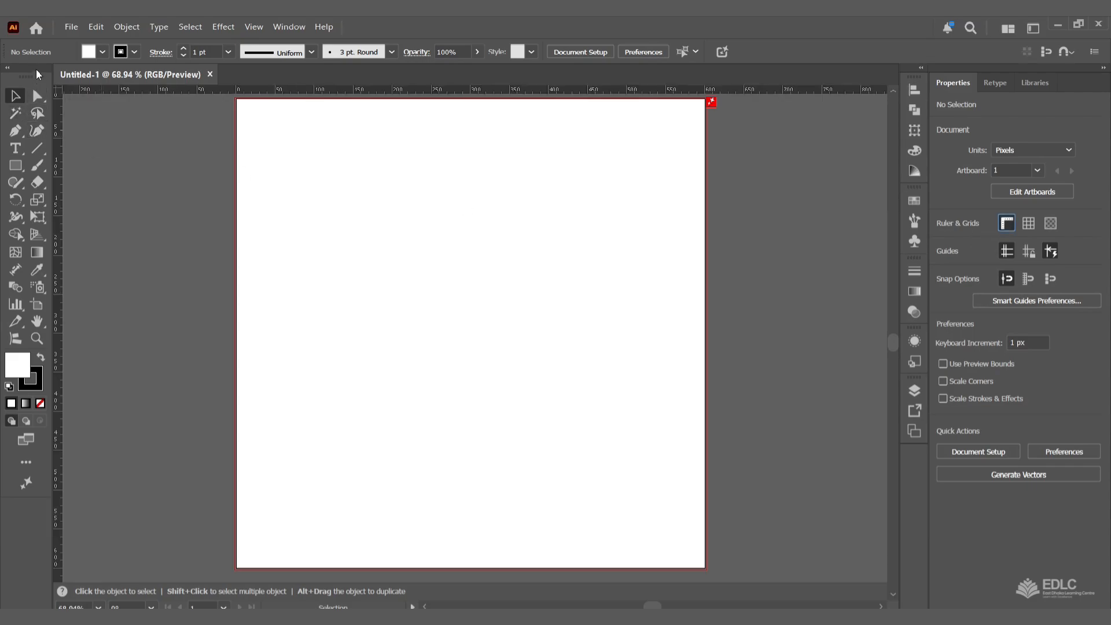
drag(33, 69, 32, 110)
- Draw a large circle with the Ellipse tool and move it to the middle of the artboard
click(16, 166)
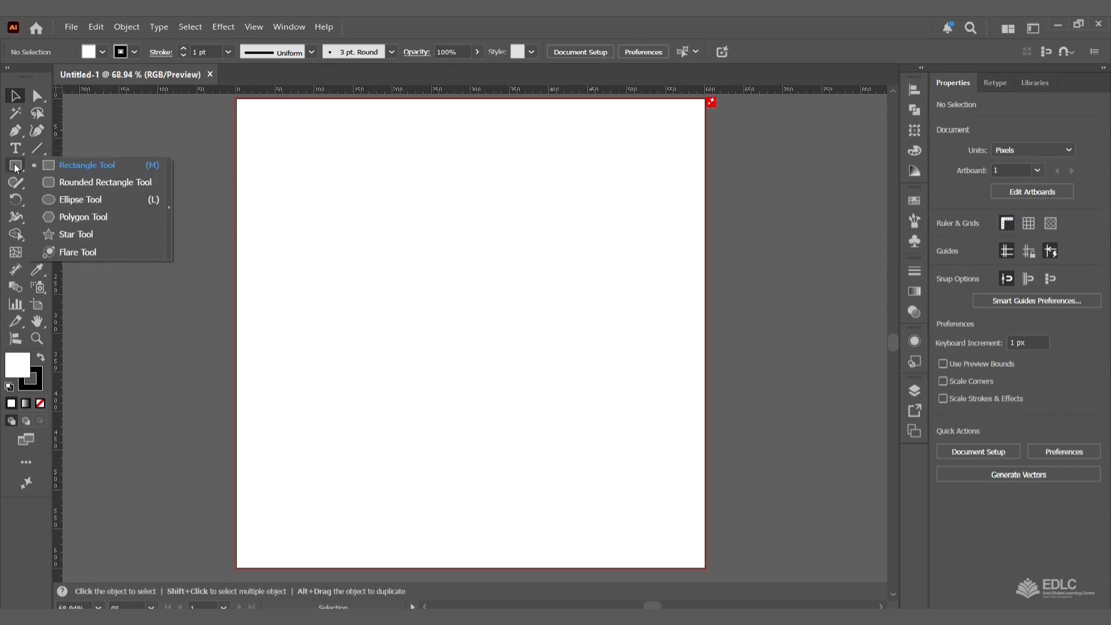
click(60, 200)
drag(359, 176, 639, 481)
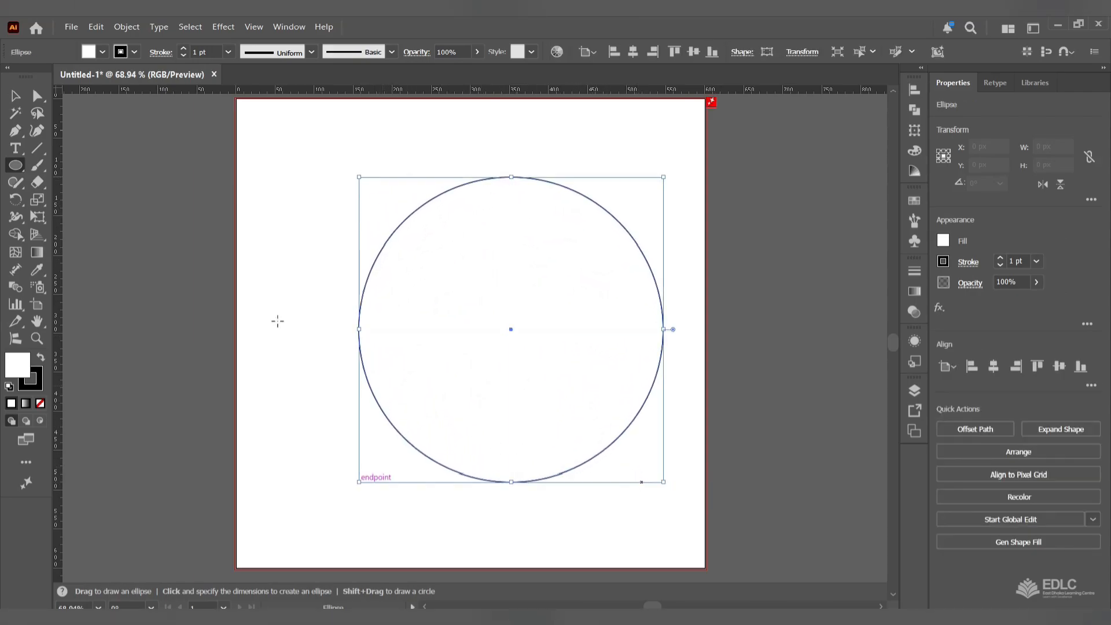
click(15, 95)
click(328, 248)
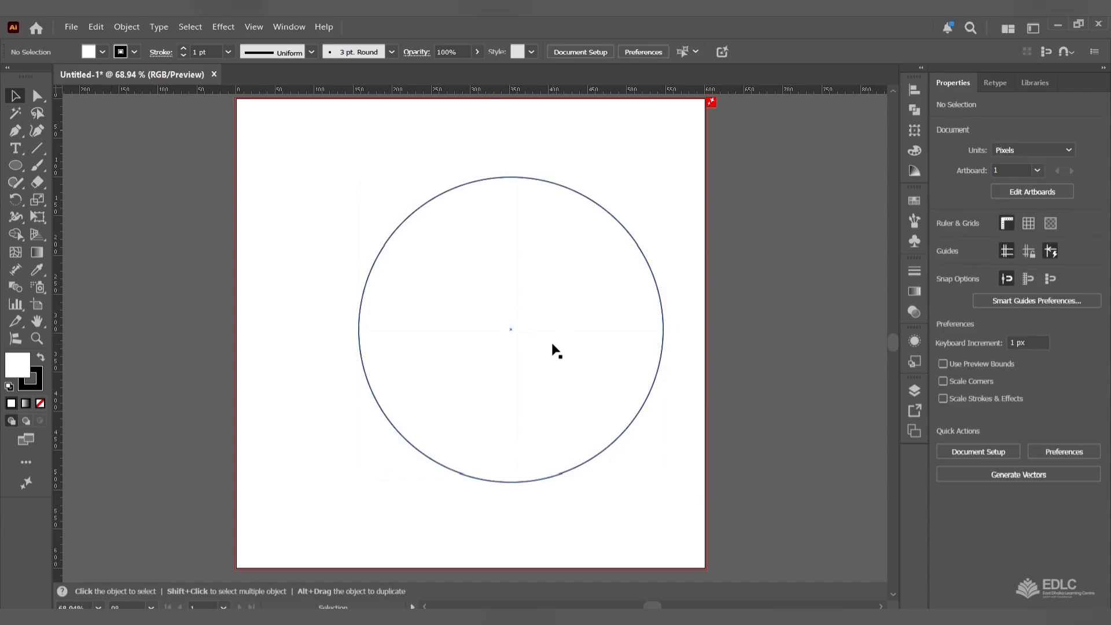
drag(543, 354, 501, 349)
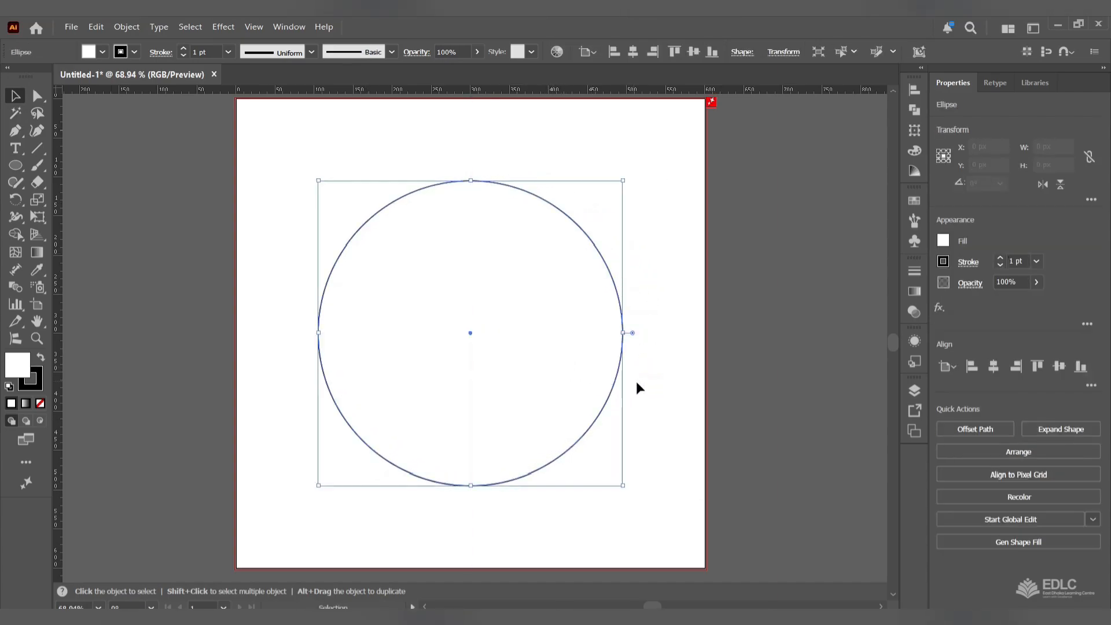
click(732, 431)
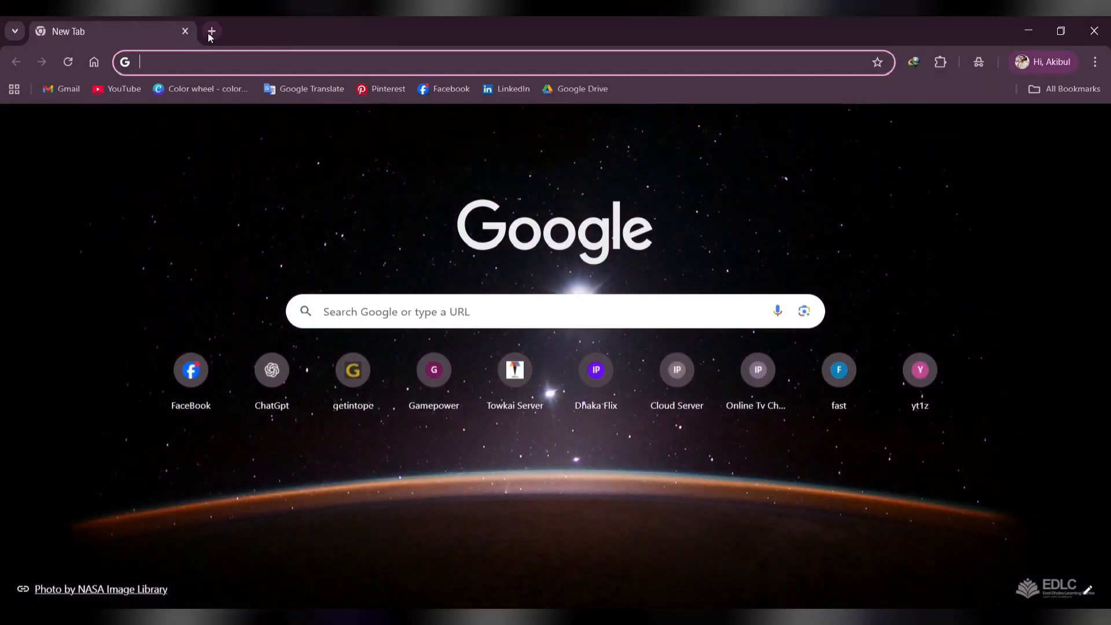
- Search Google for "google chrome logo" in a new tab of the Chrome browser
click(211, 31)
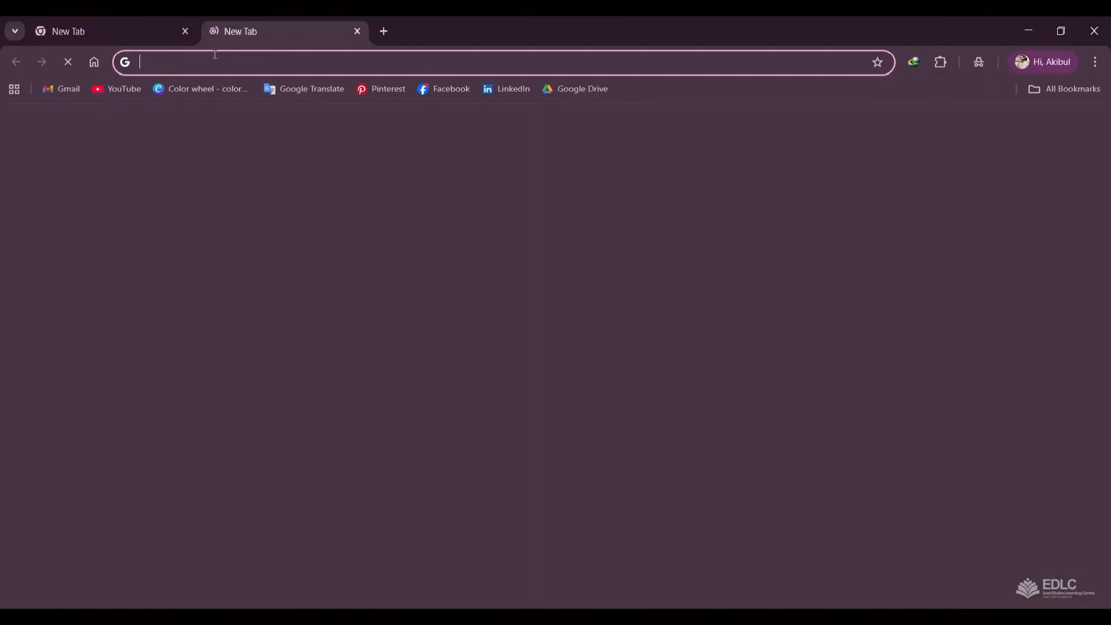
click(213, 67)
text(Goo)
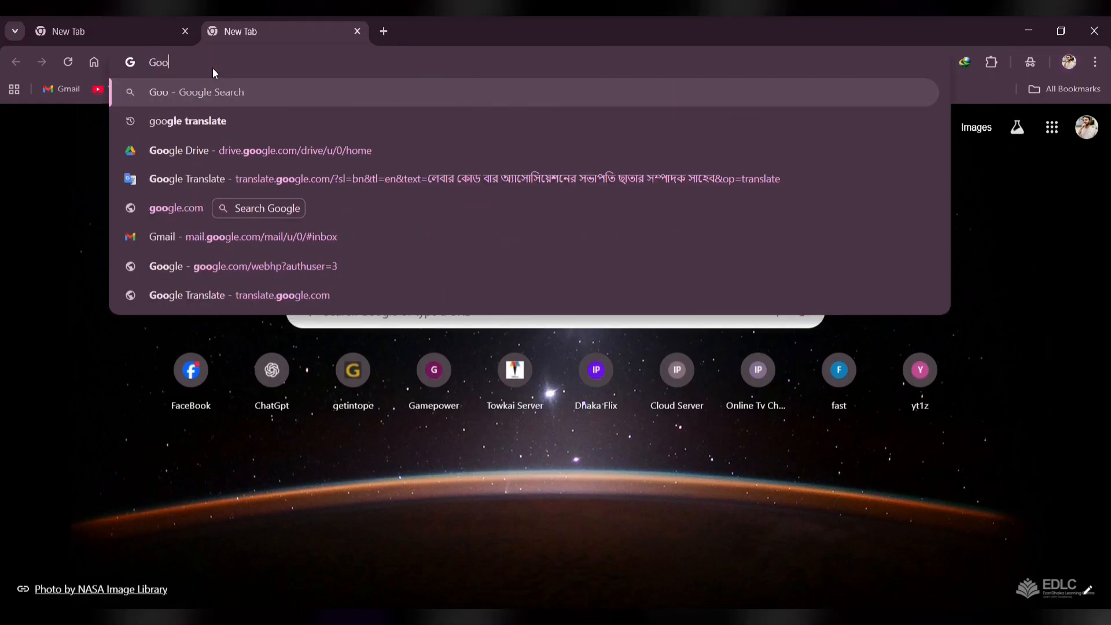
text(ge rome)
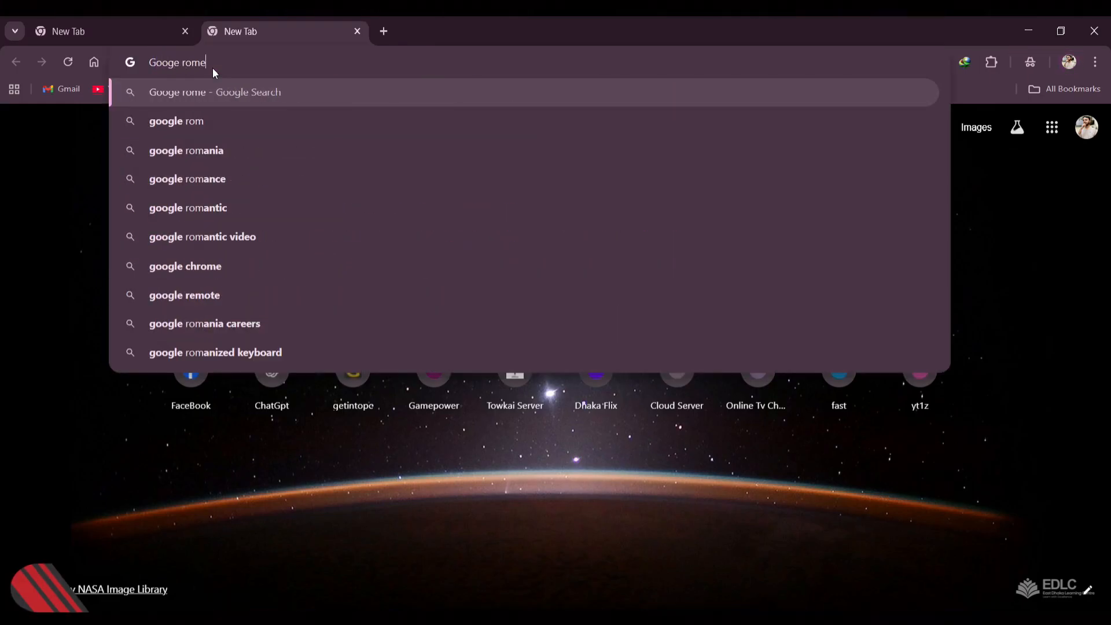
click(310, 121)
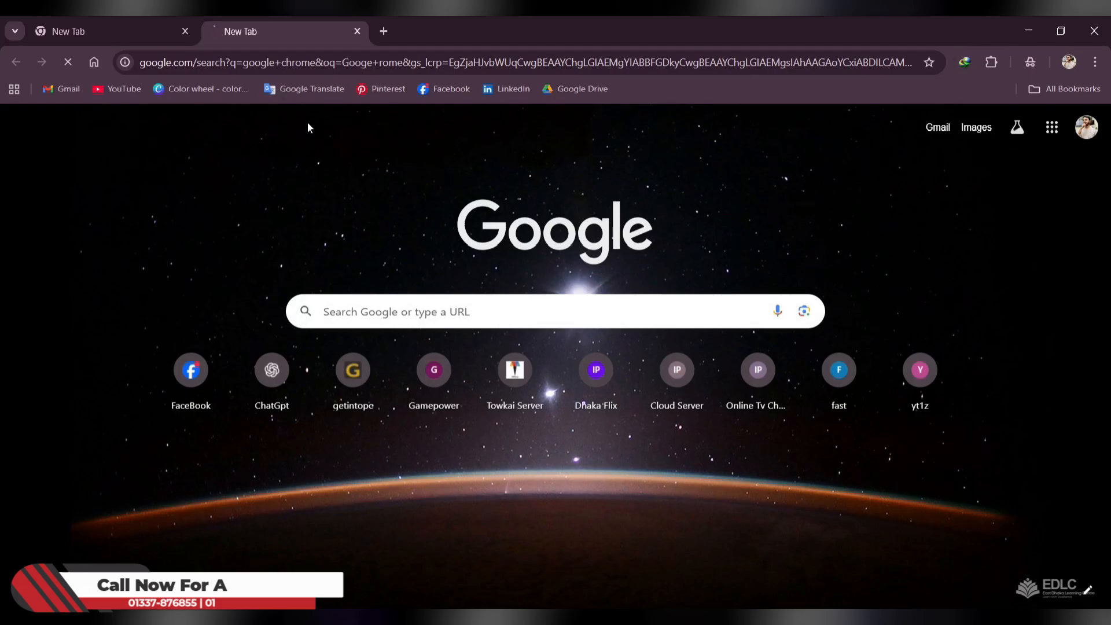
click(247, 141)
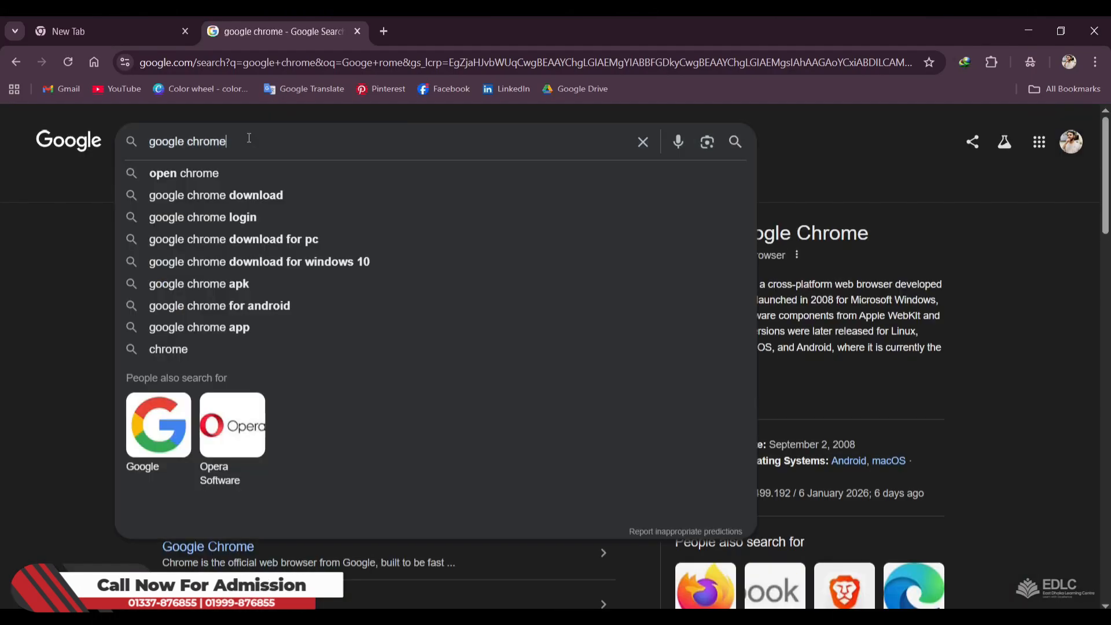
text(logo)
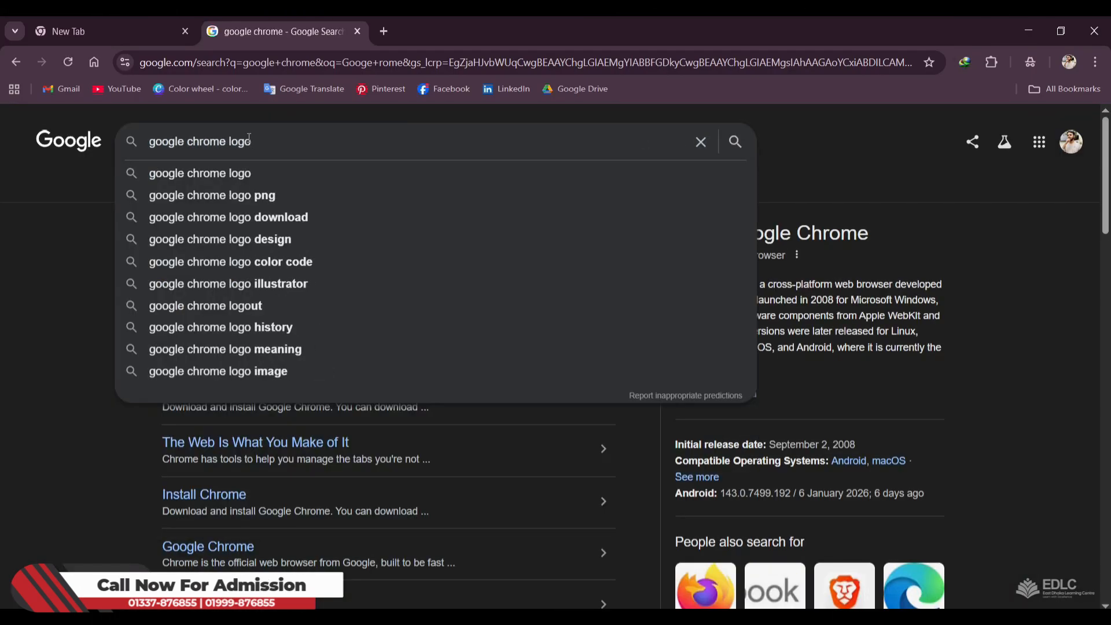
key(Return)
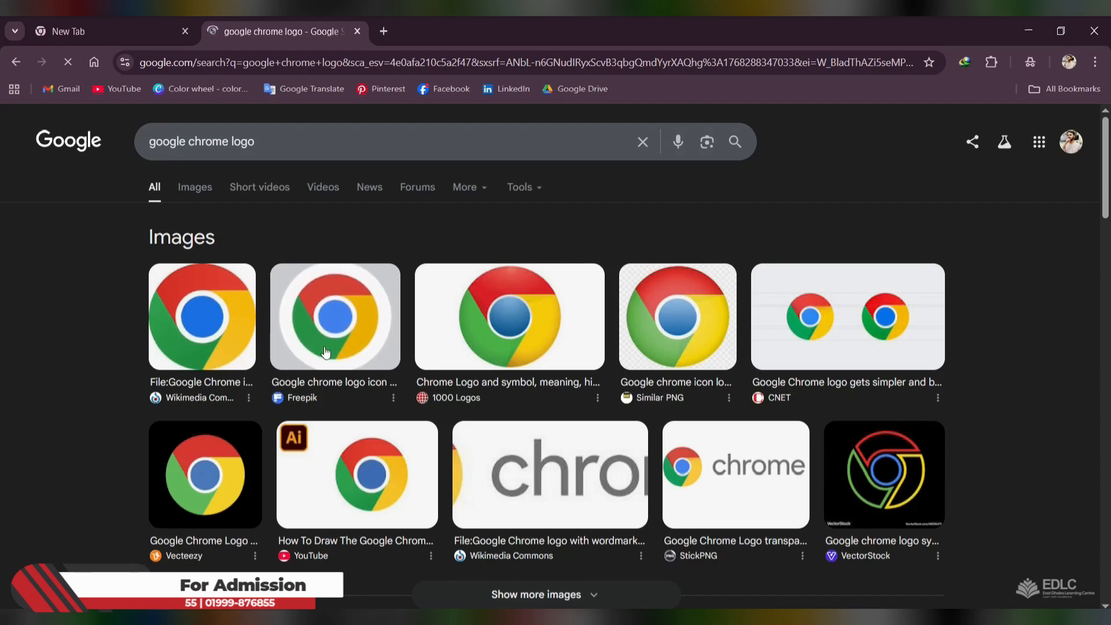
- Copy the Wikimedia Commons Chrome icon from the image results and paste it into the Illustrator document
click(203, 317)
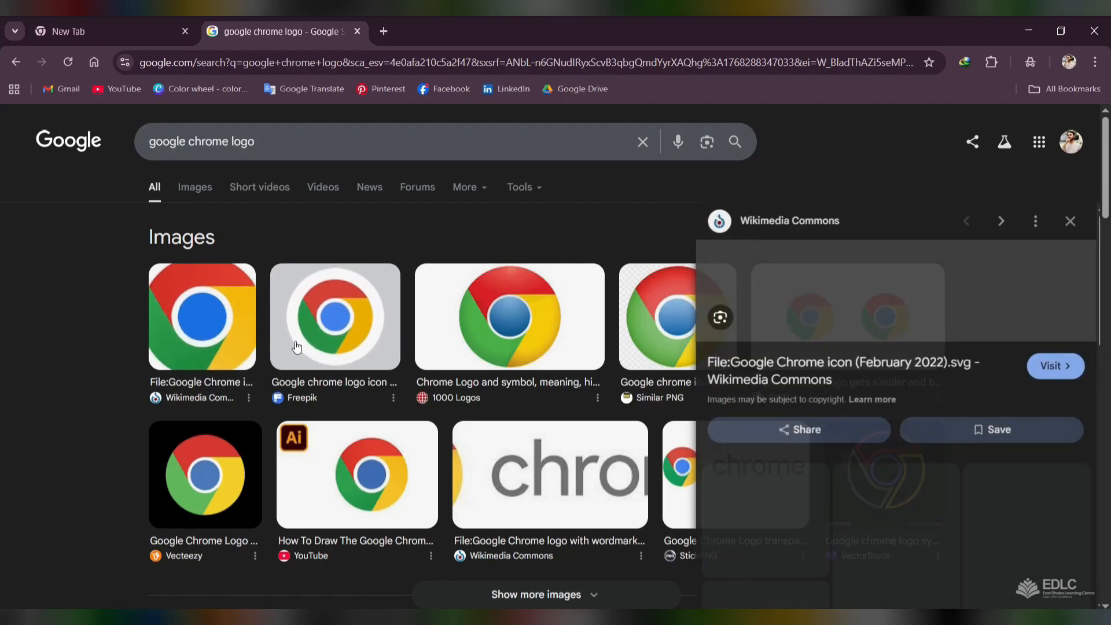
right_click(895, 393)
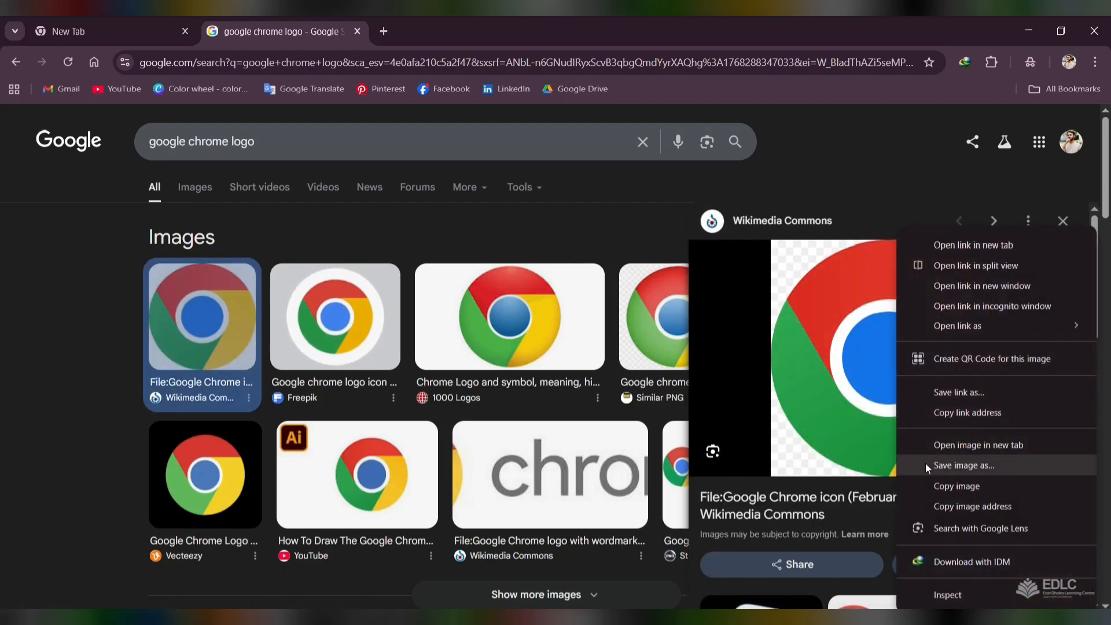
click(956, 487)
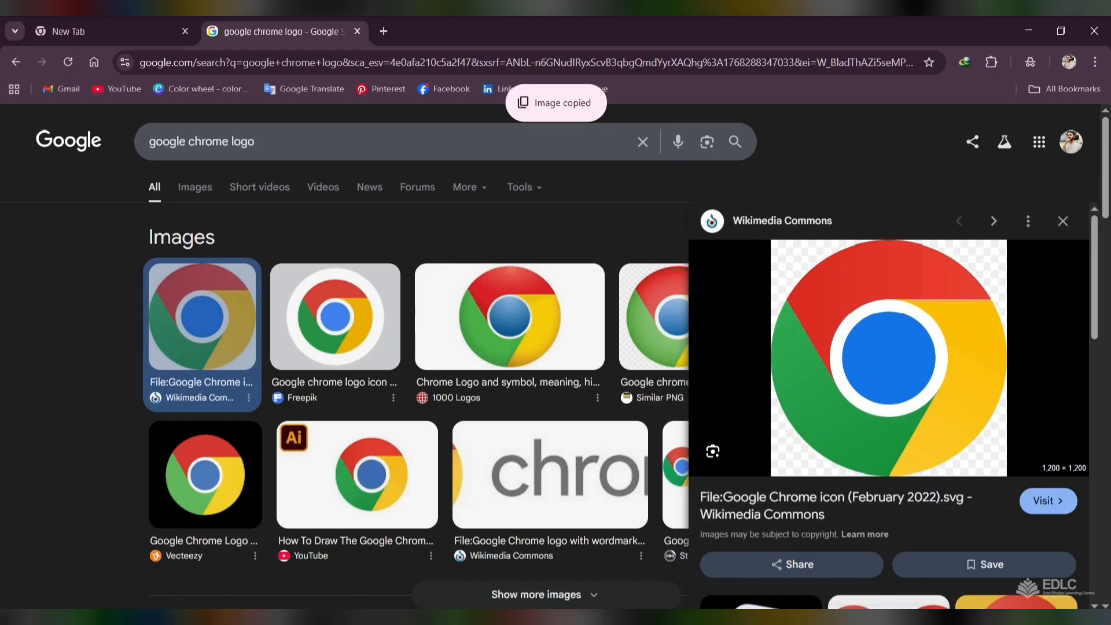
key(alt+Tab)
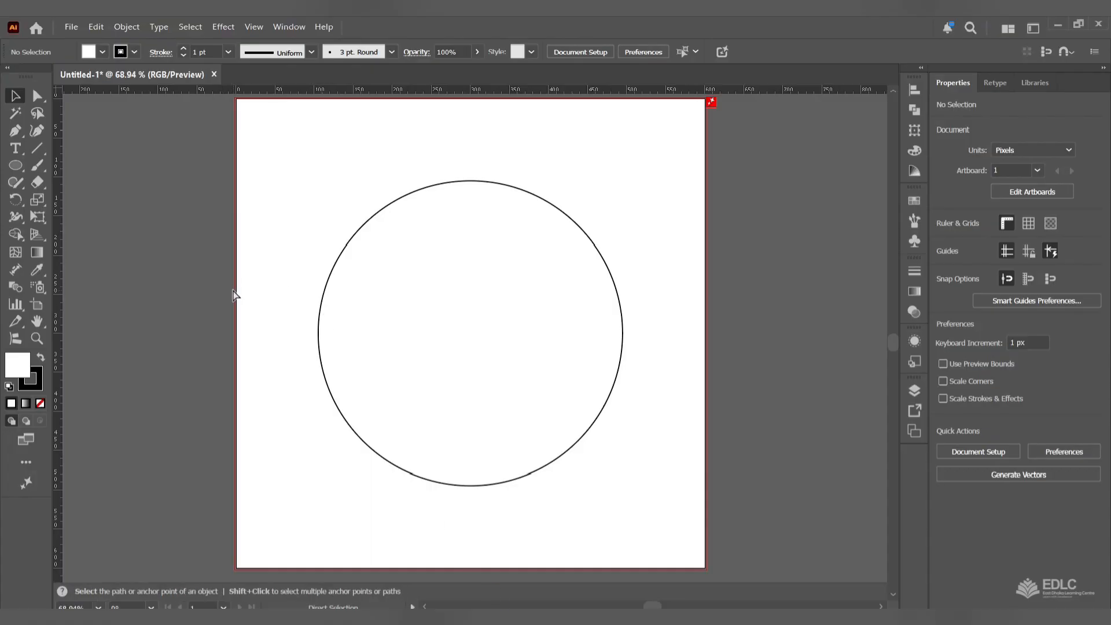
key(ctrl+v)
- Scale the pasted logo image down to about 443 px square and place it outside the artboard's upper-left corner
scroll(343, 360, down, 4)
scroll(357, 361, down, 2)
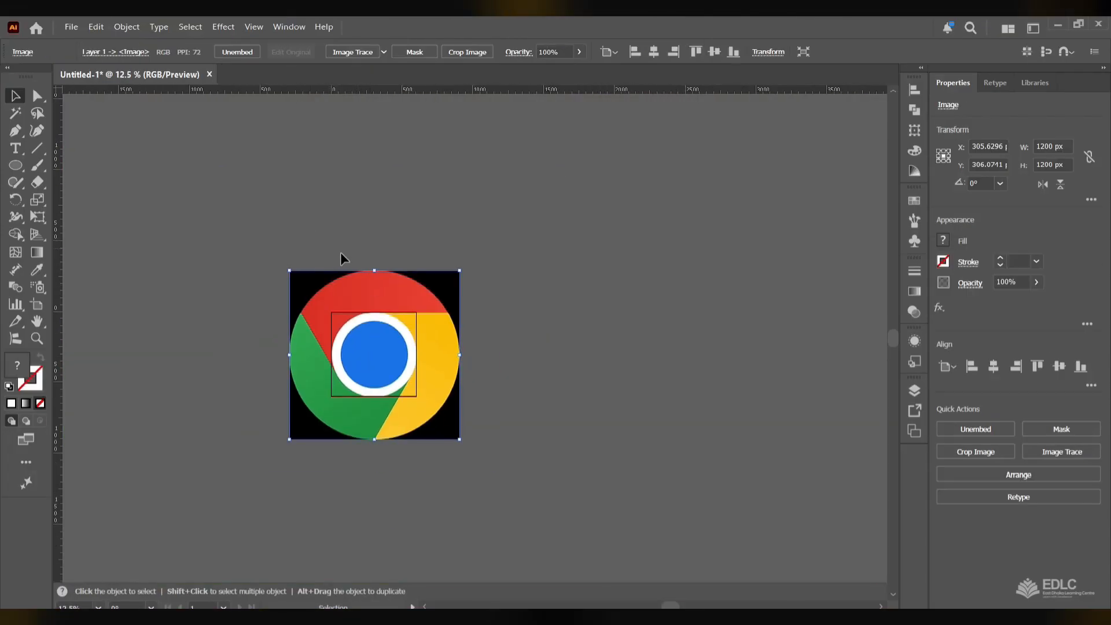
drag(376, 272, 375, 377)
key(ctrl+z)
drag(379, 430, 292, 315)
key(ctrl+0)
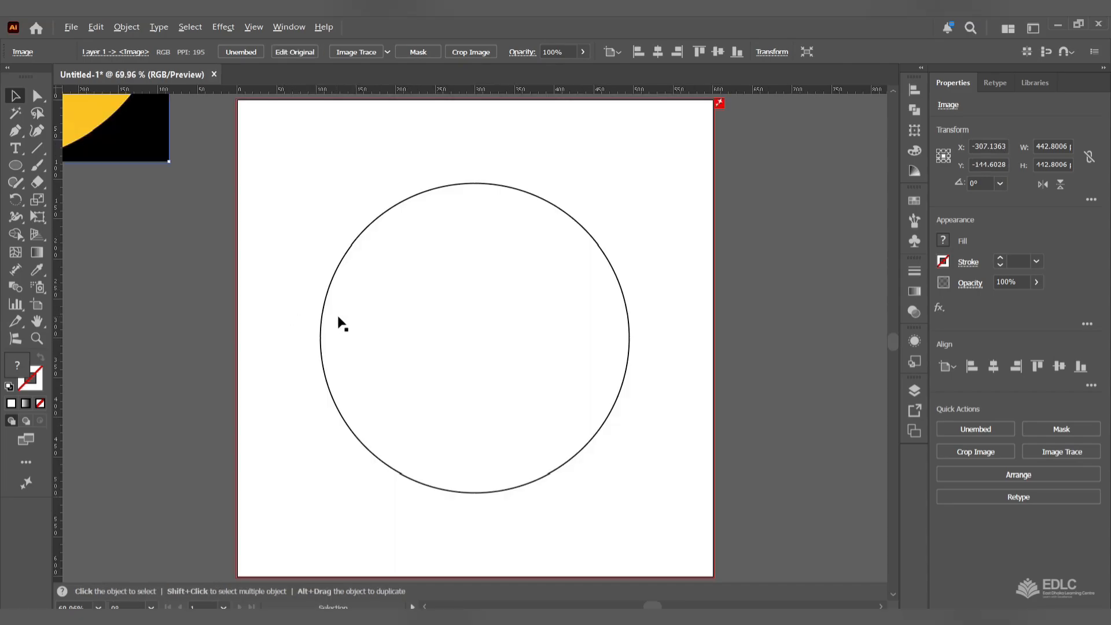
scroll(338, 320, down, 3)
scroll(246, 256, up, 1)
scroll(248, 262, up, 1)
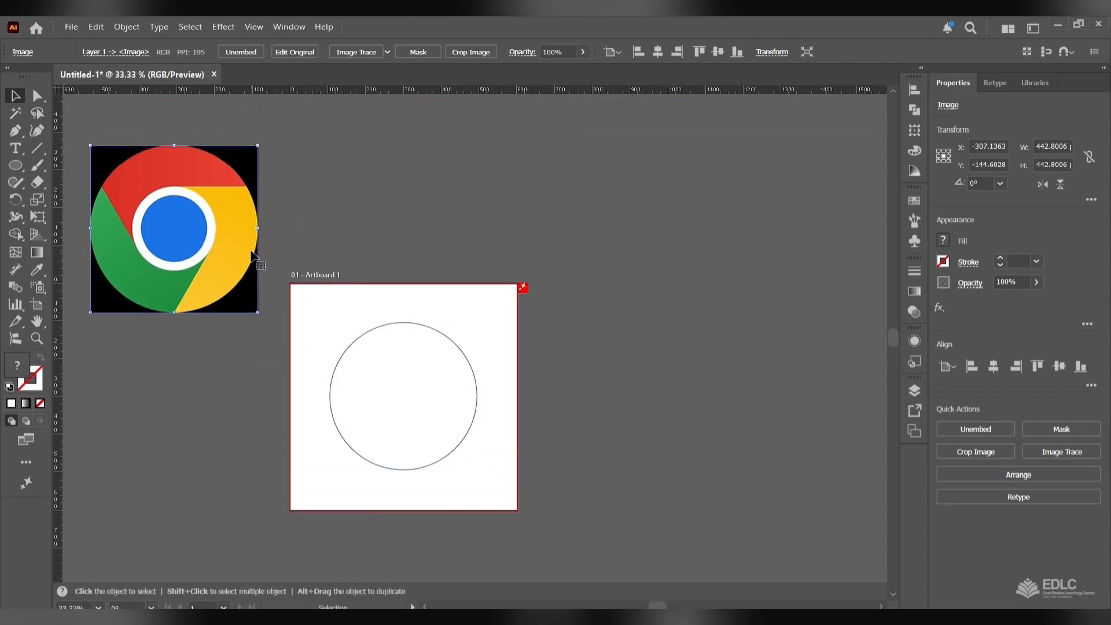
click(332, 227)
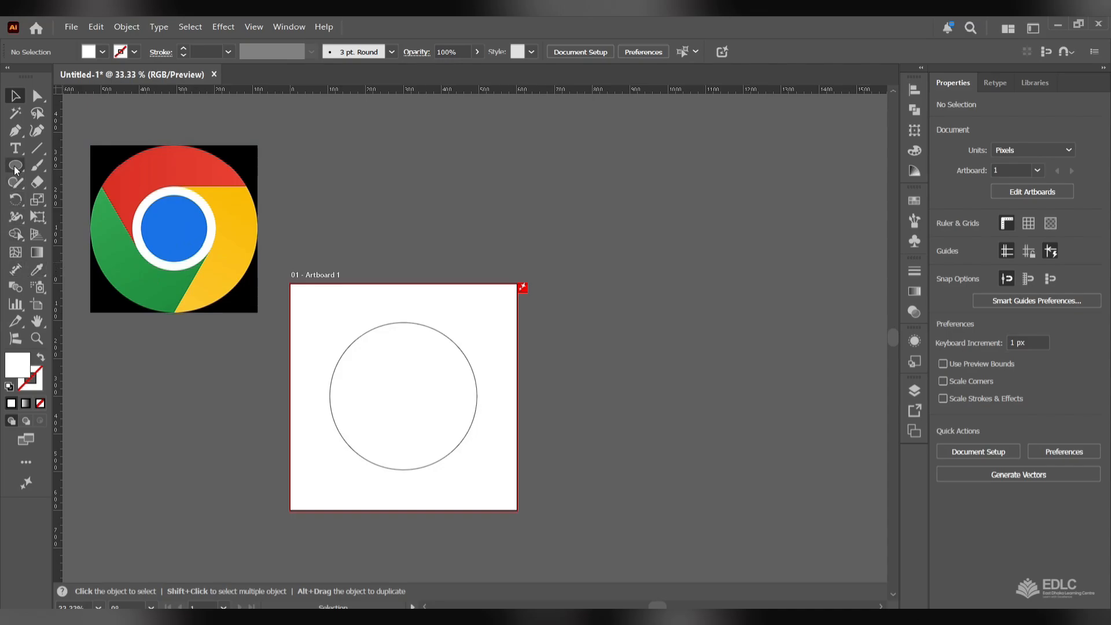
- Draw a small square of about 47 px with the Rectangle tool, on the pasteboard above the artboard
drag(16, 166, 69, 164)
drag(331, 199, 352, 220)
click(17, 97)
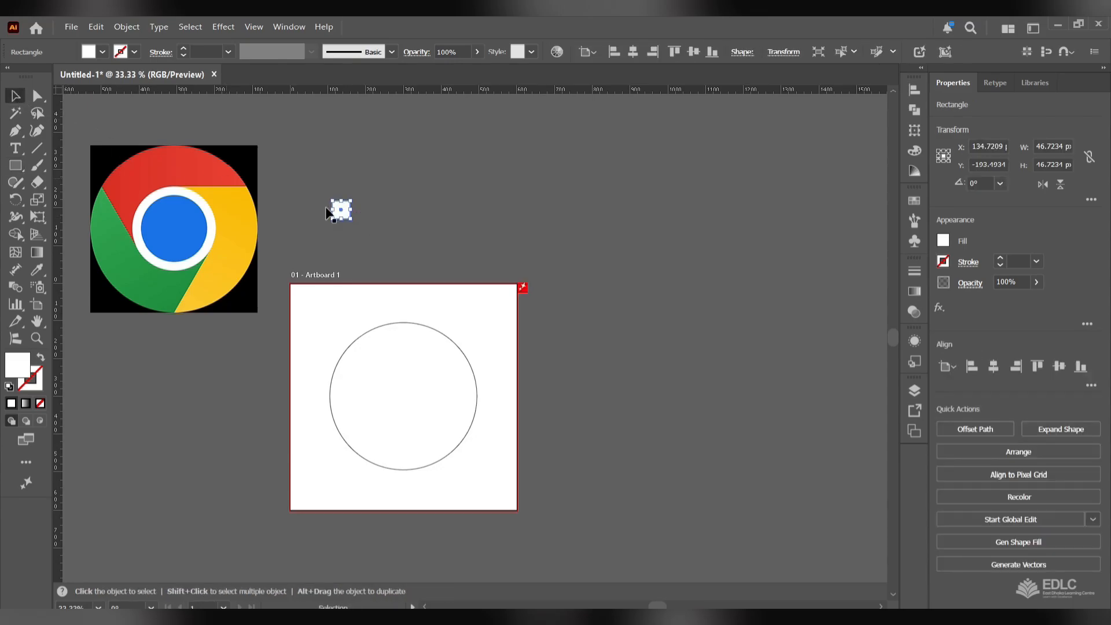
click(405, 249)
- Fill the small square with the red sampled from the Chrome logo using the Eyedropper
click(341, 210)
click(36, 269)
click(166, 151)
click(15, 95)
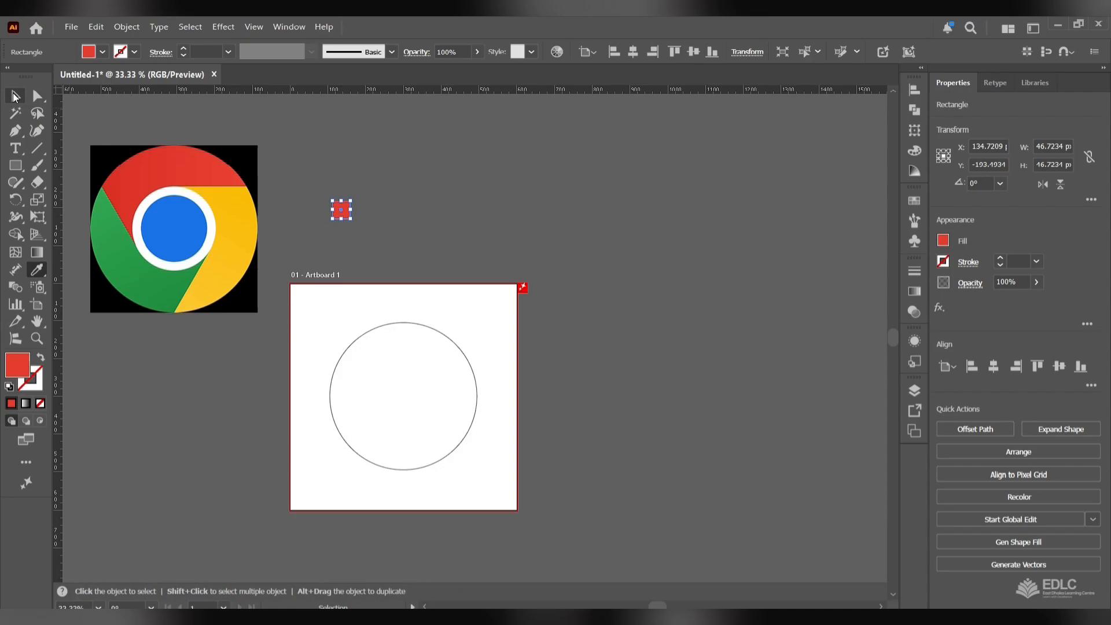
click(422, 240)
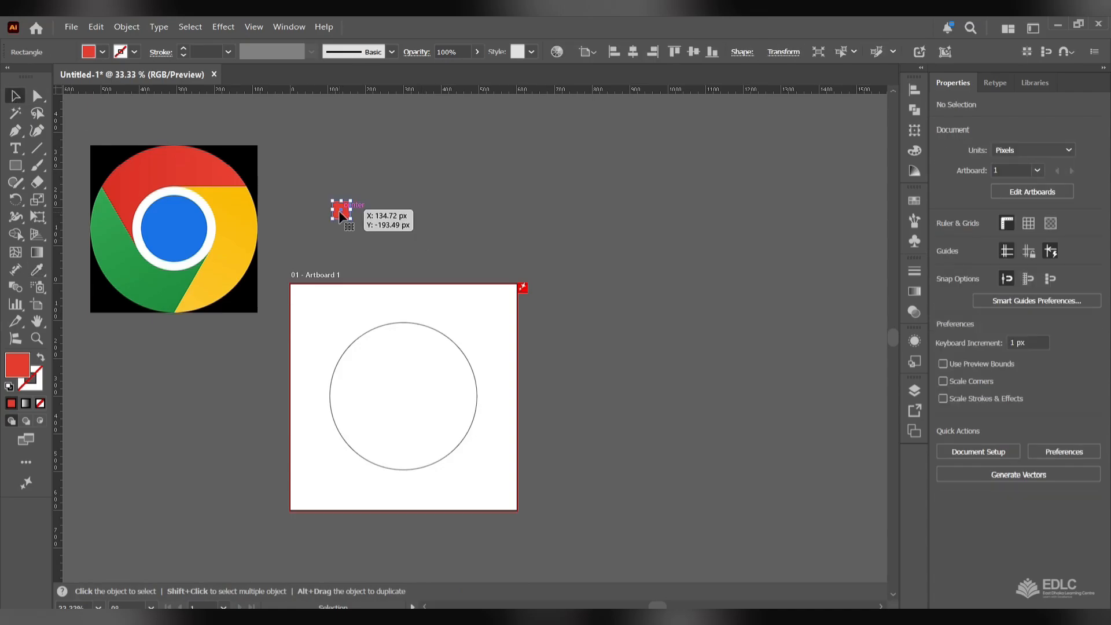
- Duplicate the red square beside itself and fill the copy with the yellow sampled from the Chrome logo
drag(341, 215, 368, 213)
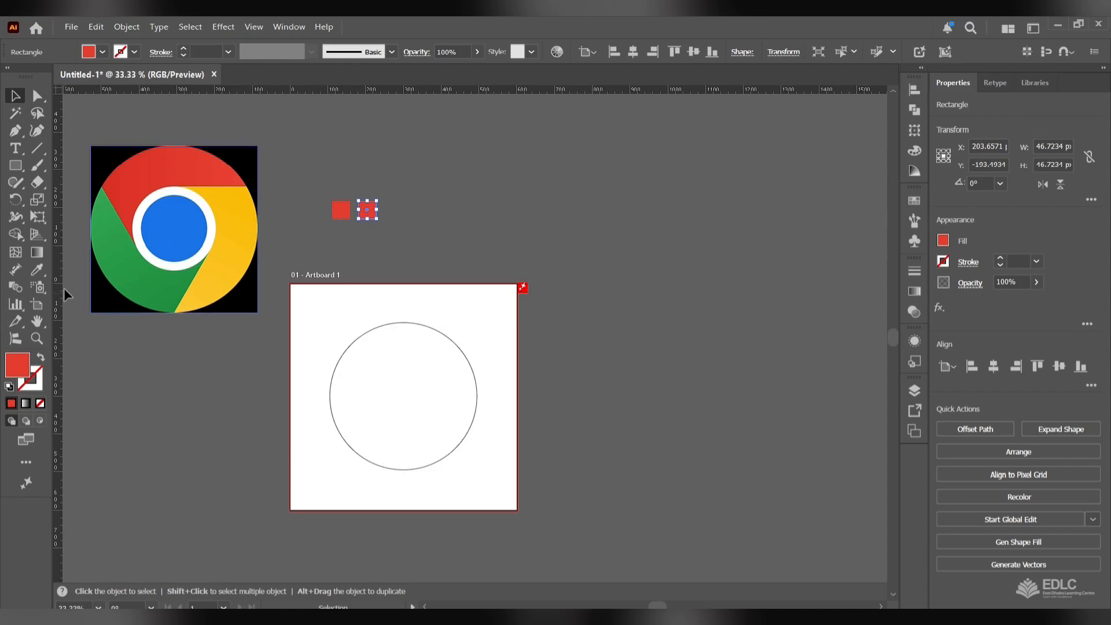
click(37, 269)
click(195, 184)
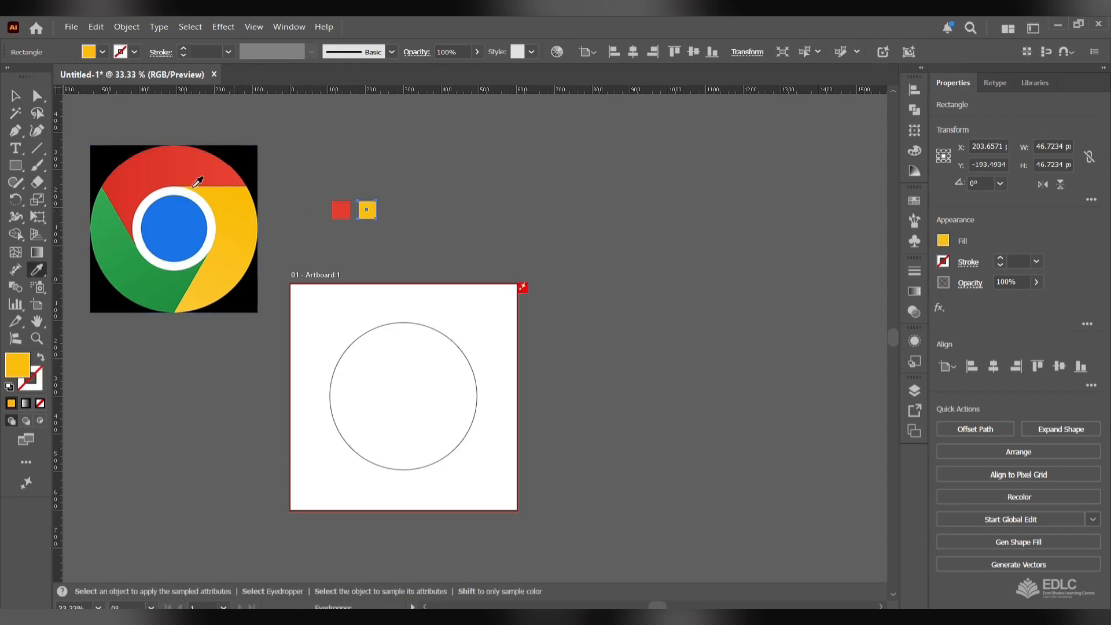
click(17, 97)
click(378, 239)
- Duplicate the yellow square beside itself and fill the copy with the green sampled from the Chrome logo
click(366, 211)
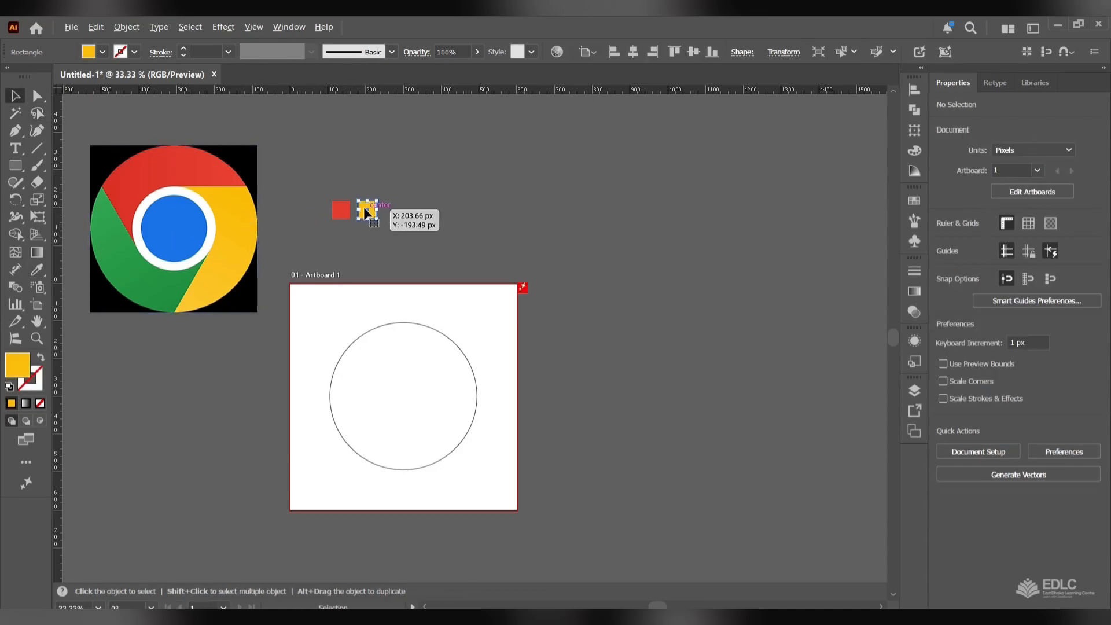
drag(366, 213, 393, 213)
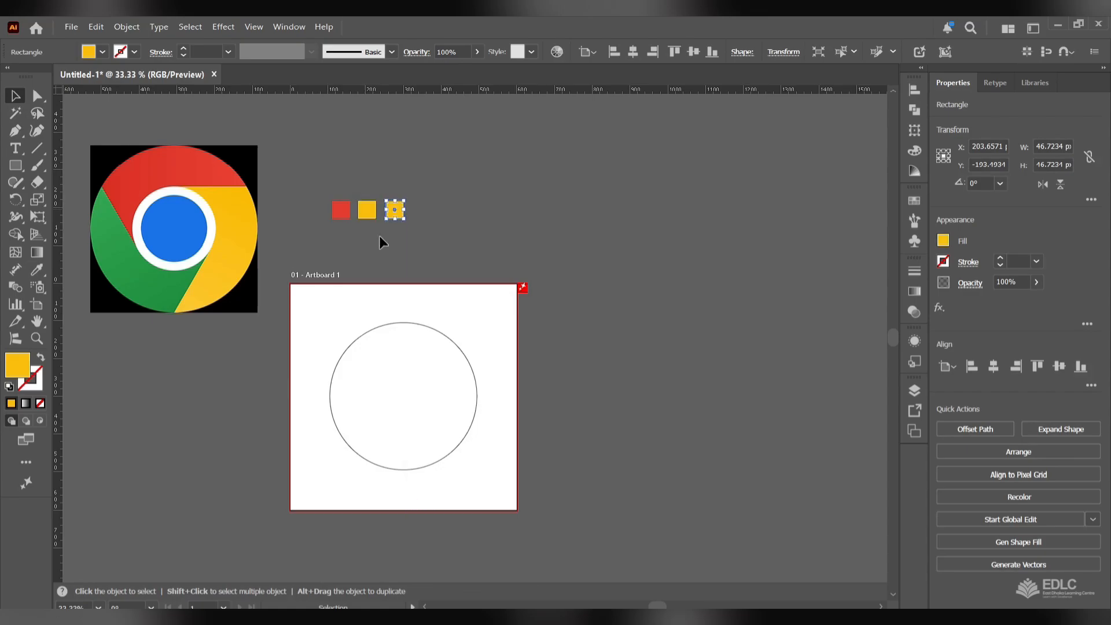
click(36, 269)
click(135, 259)
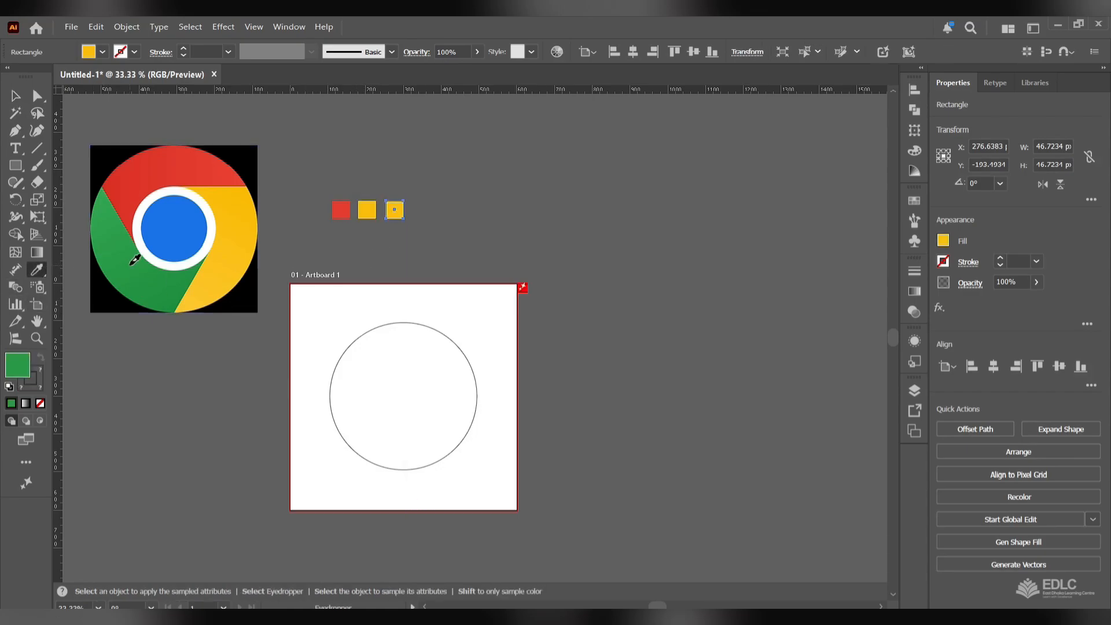
click(16, 96)
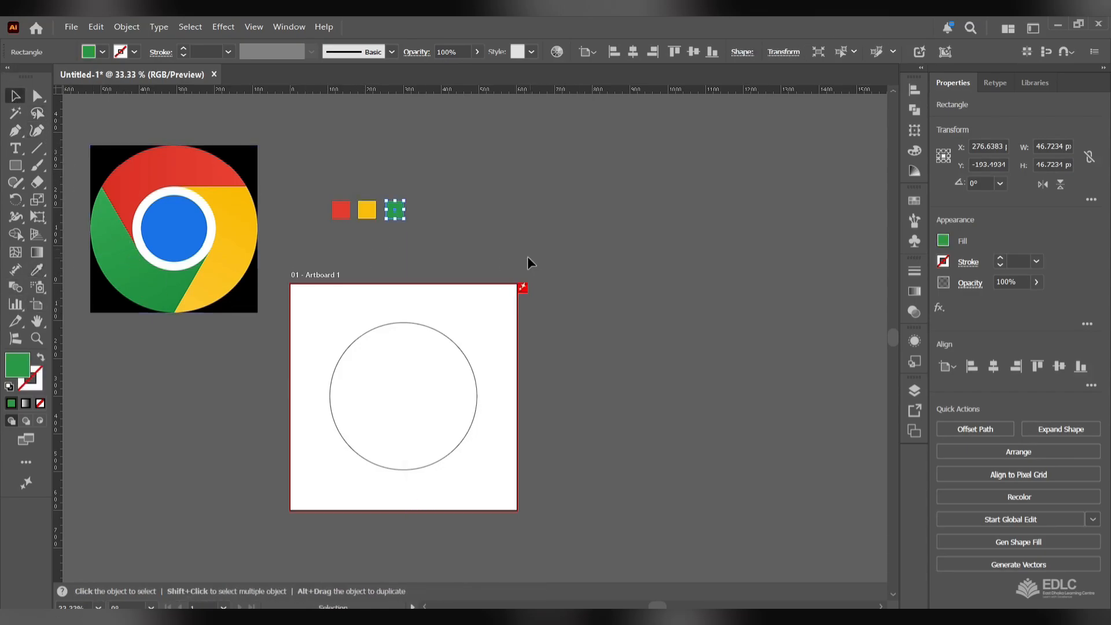
click(420, 225)
- Duplicate the green square beside itself and fill the copy with the blue from the logo's centre
click(398, 216)
drag(398, 216, 421, 214)
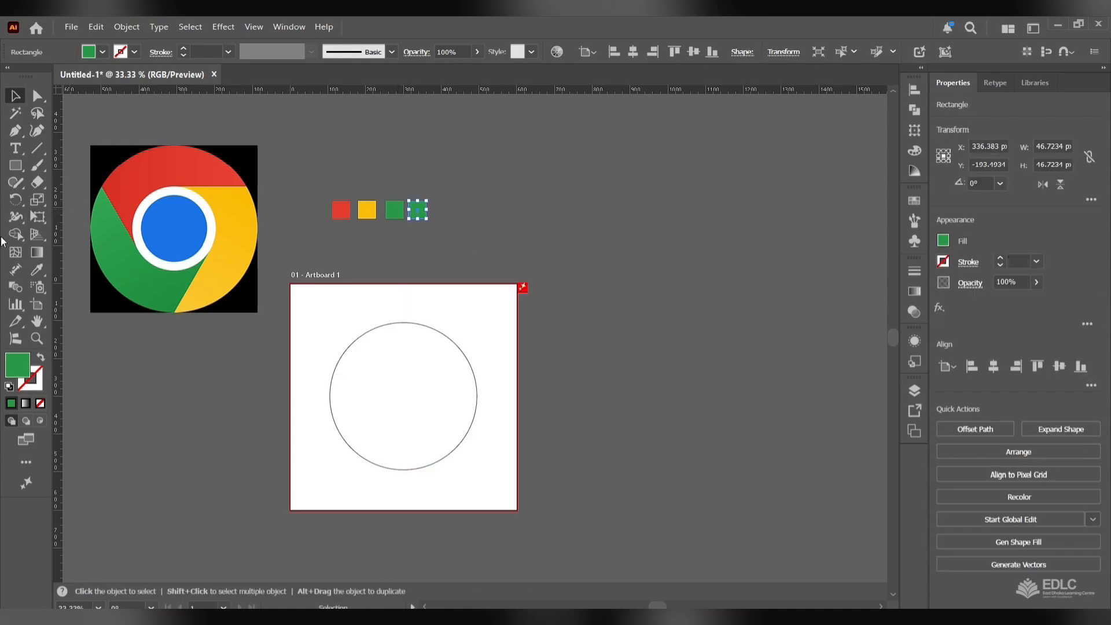
click(37, 269)
click(186, 239)
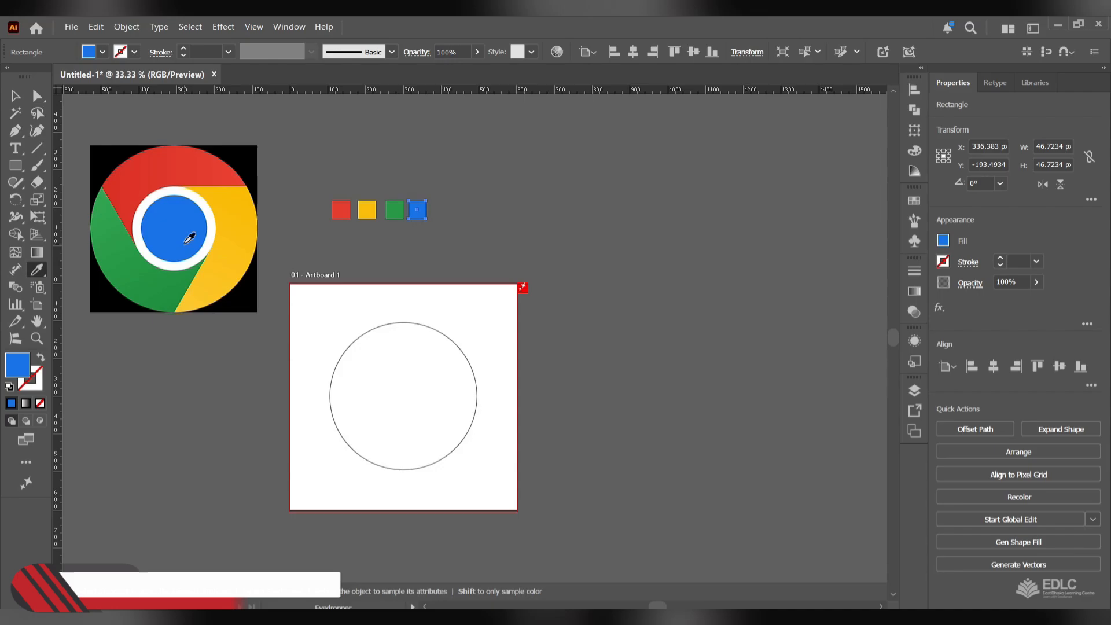
key(v)
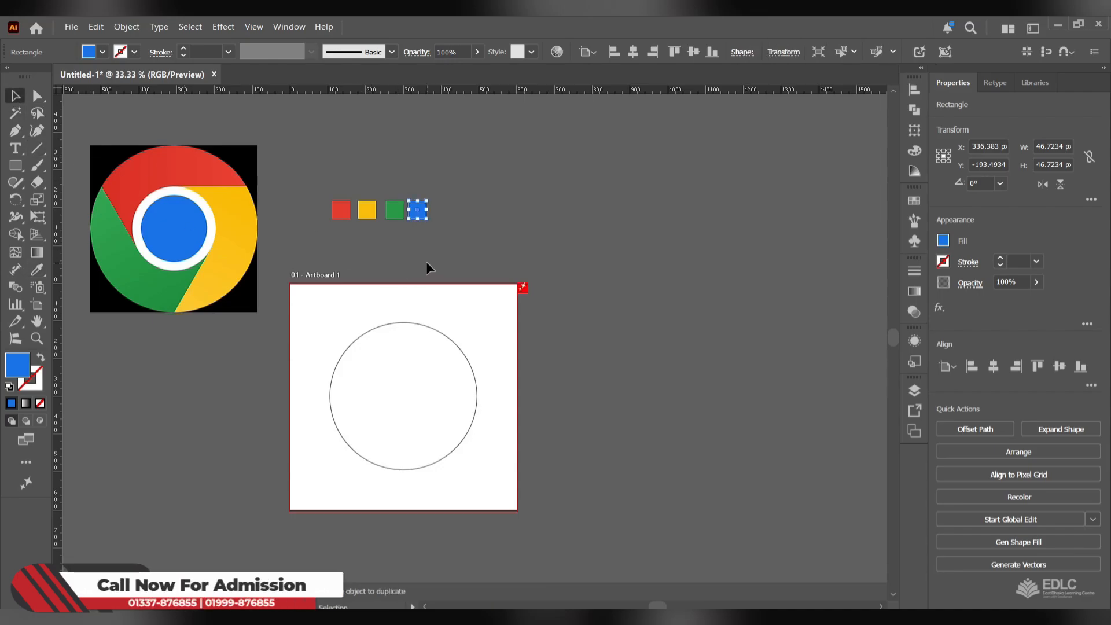
click(427, 263)
- Enlarge the circle on the artboard around its centre to about 439 px in diameter
scroll(442, 435, down, 3)
scroll(436, 436, up, 2)
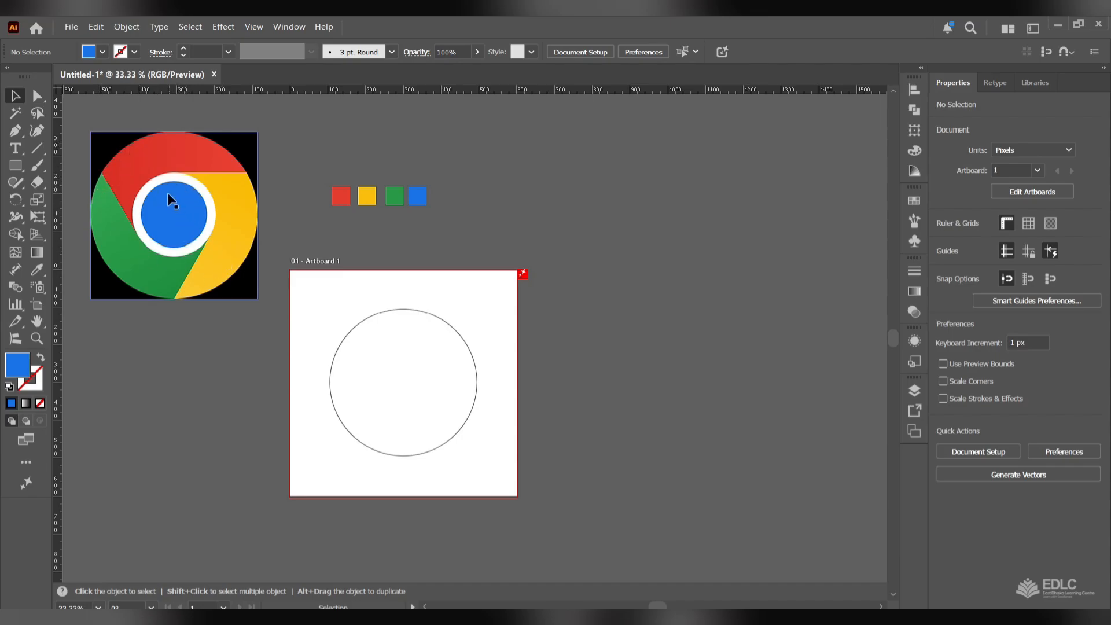
click(426, 314)
drag(479, 459, 494, 470)
key(ctrl+z)
drag(446, 435, 443, 424)
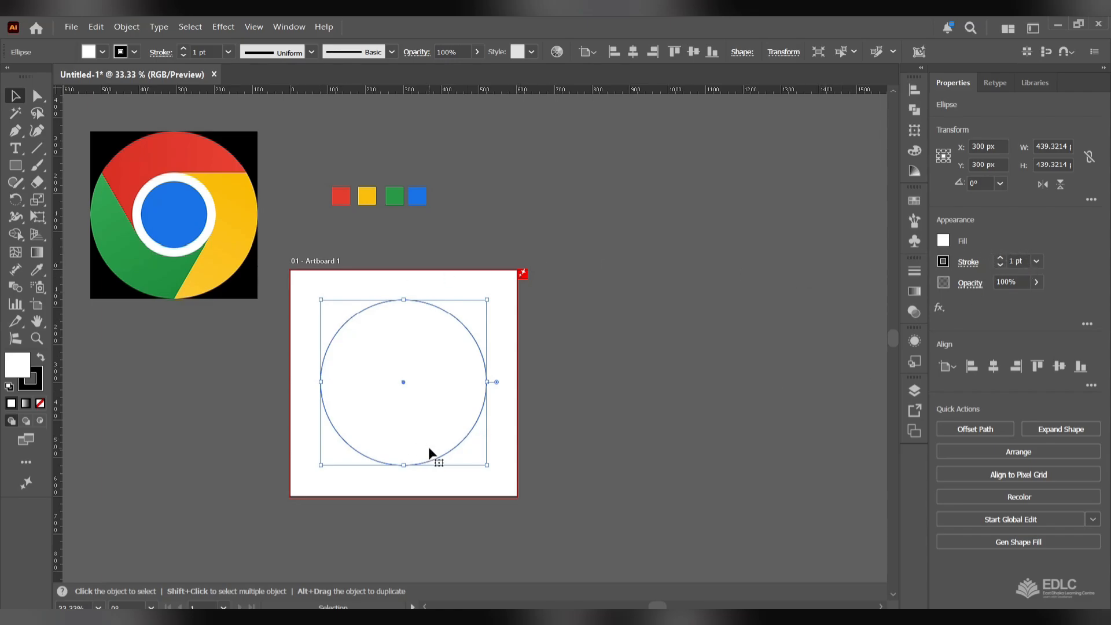
click(462, 442)
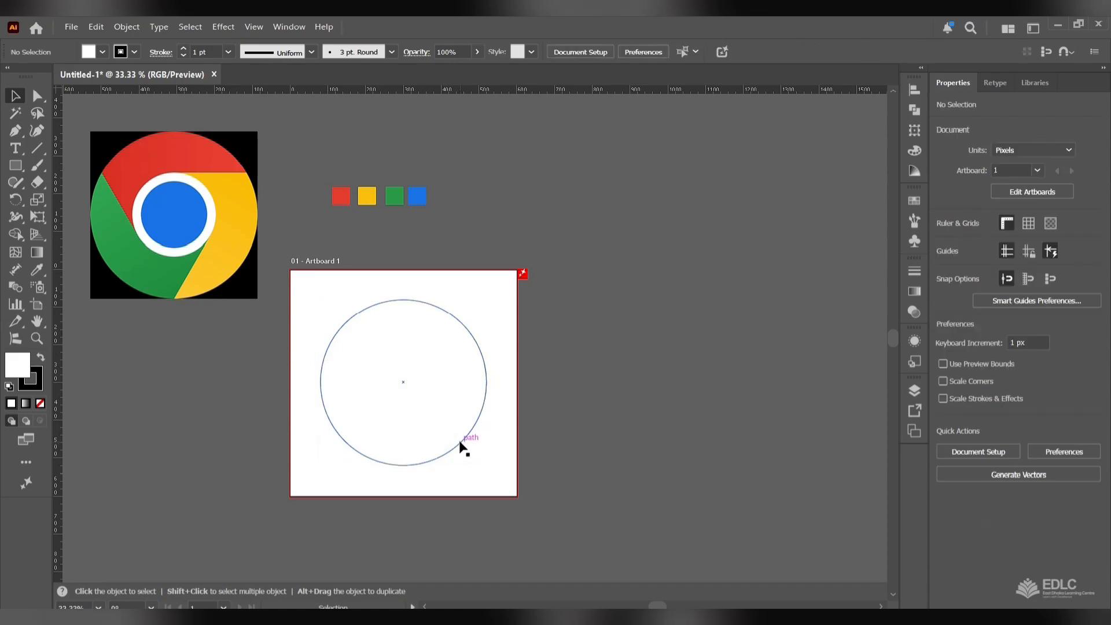
- Shift the large circle to about X 285, Y 285 px and add a concentric copy of about 290 px inside it
click(457, 443)
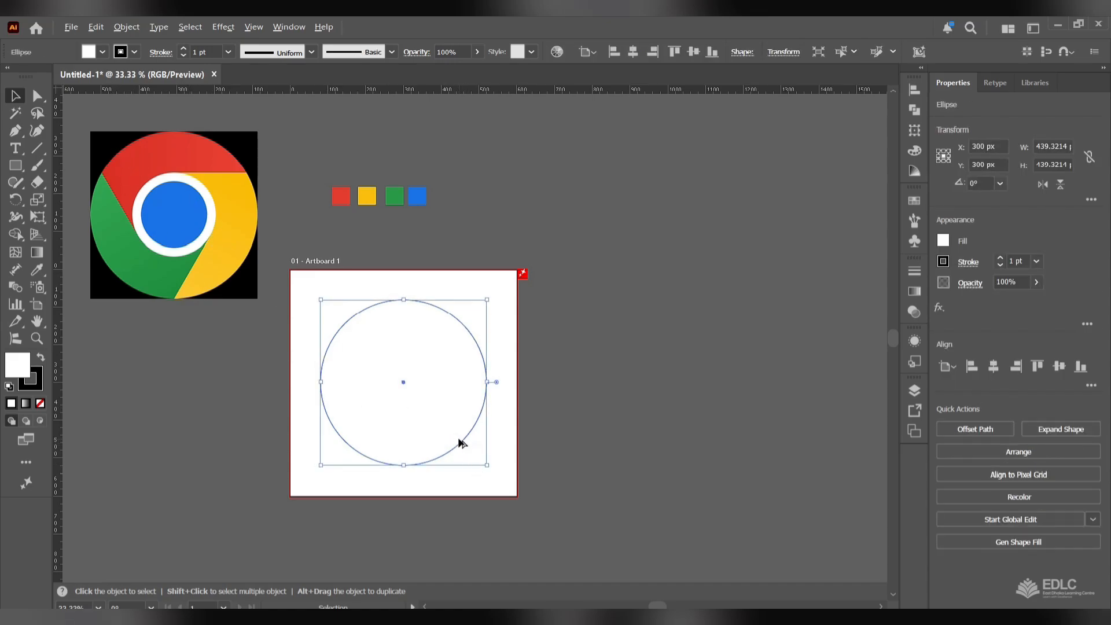
mouse_move(464, 443)
mouse_down()
mouse_move(528, 459)
mouse_move(487, 424)
mouse_move(429, 408)
mouse_move(451, 432)
mouse_up()
key(ctrl+z)
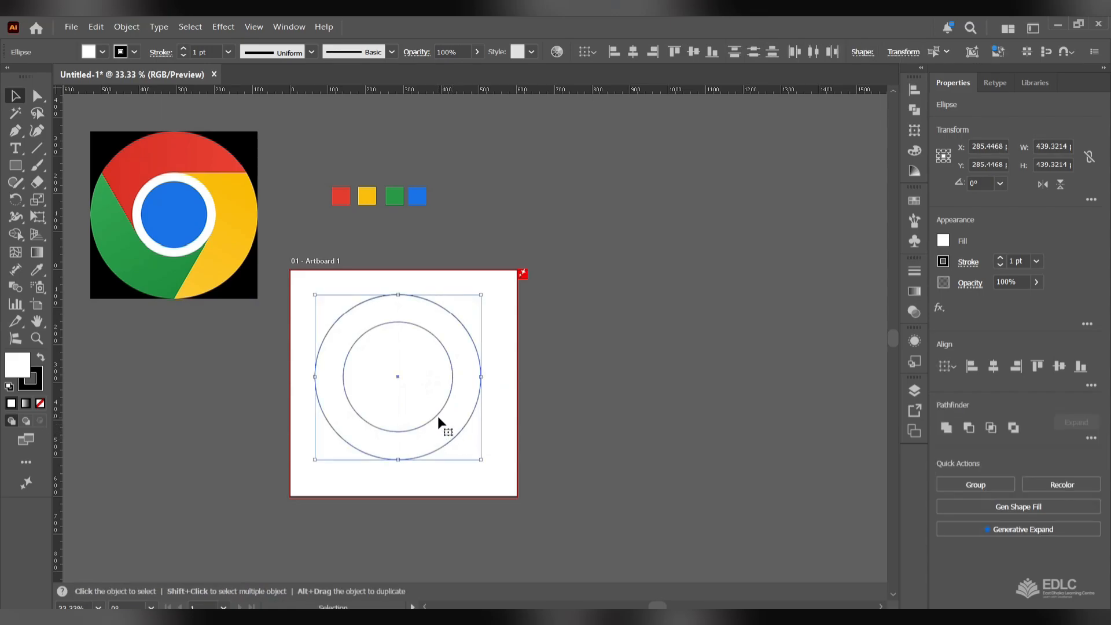
click(567, 442)
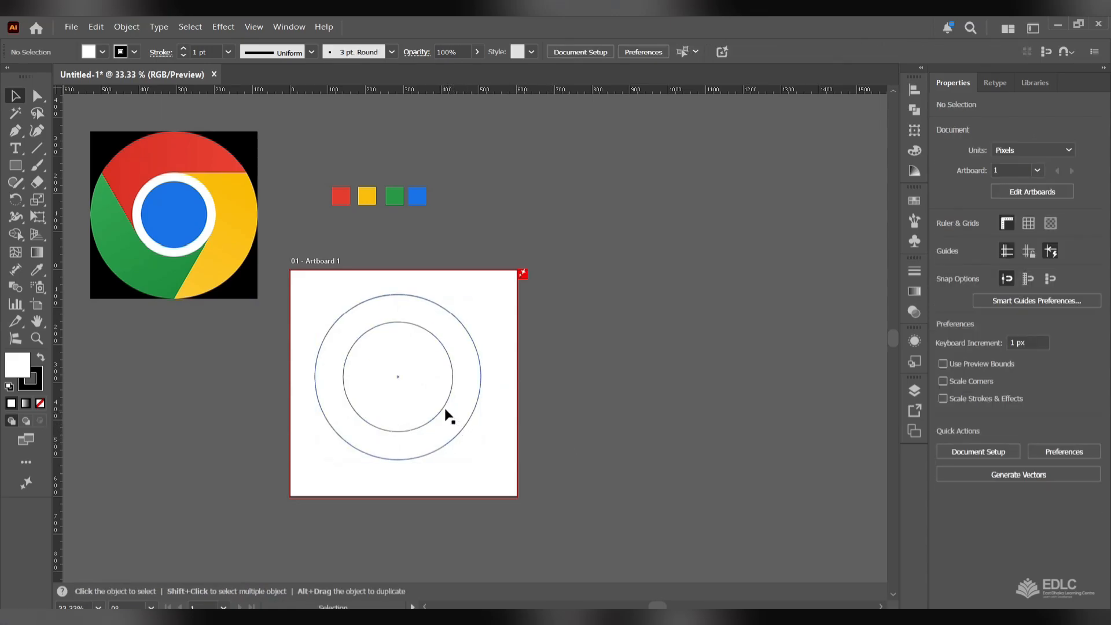
- Scale the inner circle down around its centre to about two fifths of the outer circle's diameter
click(443, 409)
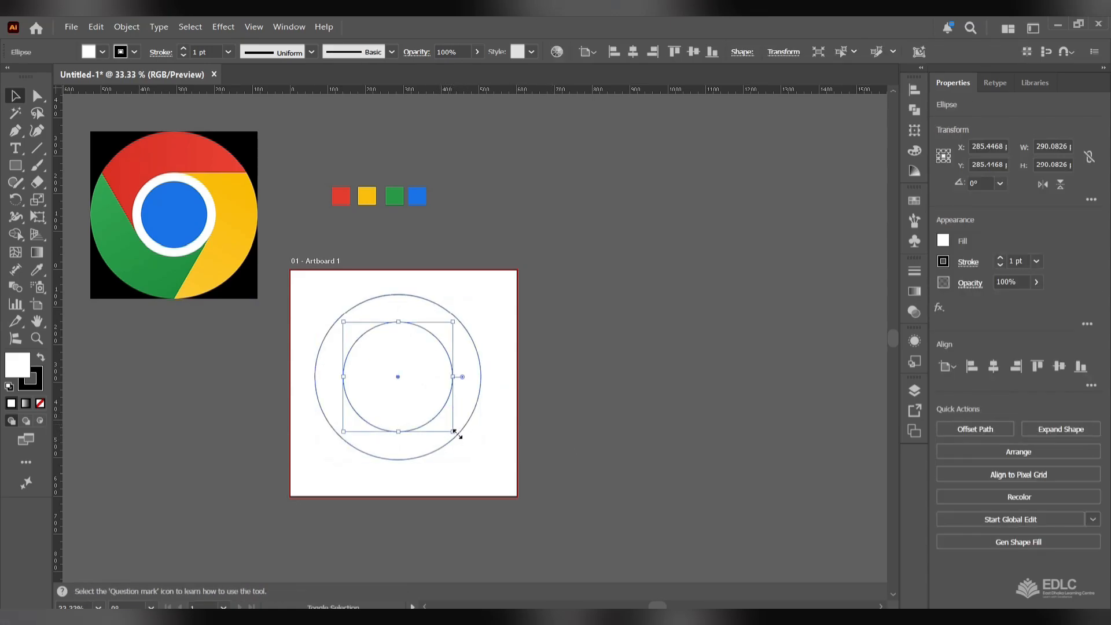
drag(451, 429, 415, 394)
click(451, 478)
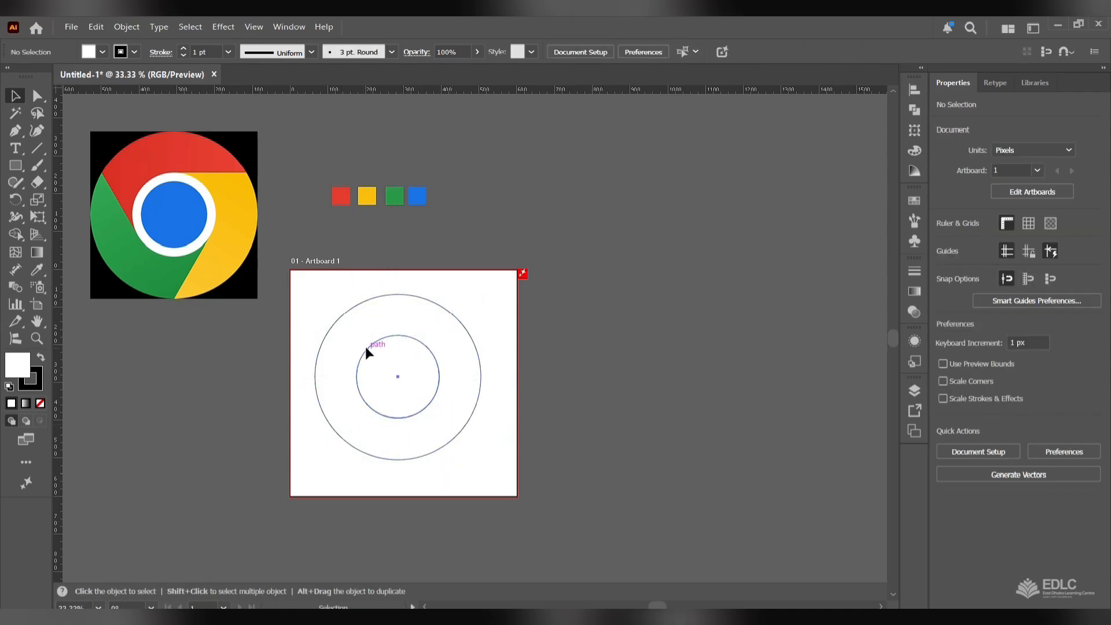
click(366, 346)
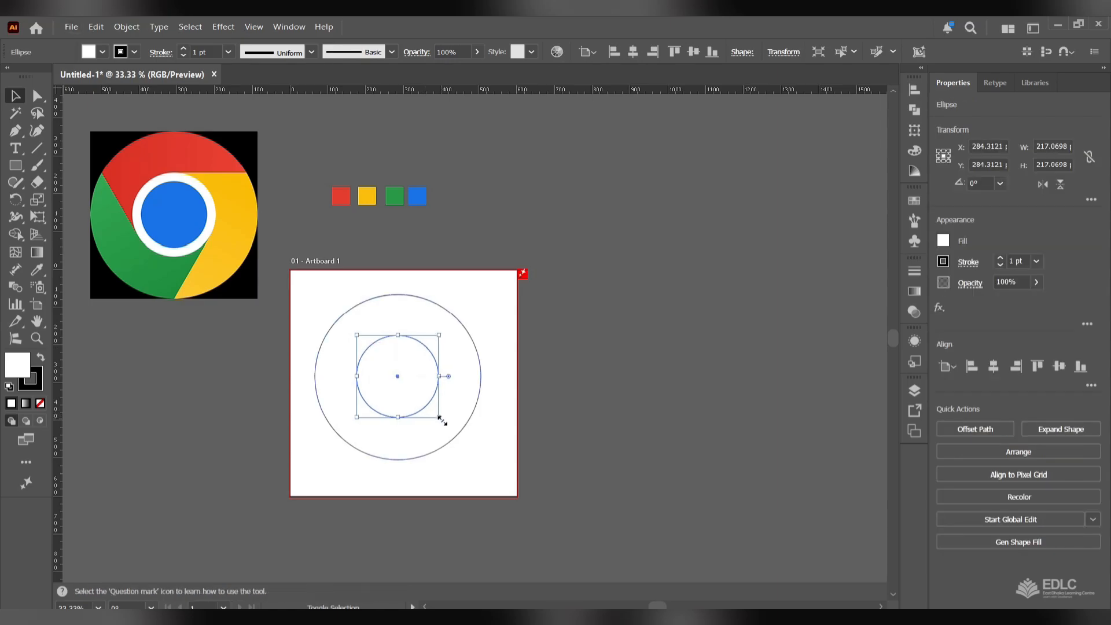
drag(441, 418, 407, 388)
click(464, 473)
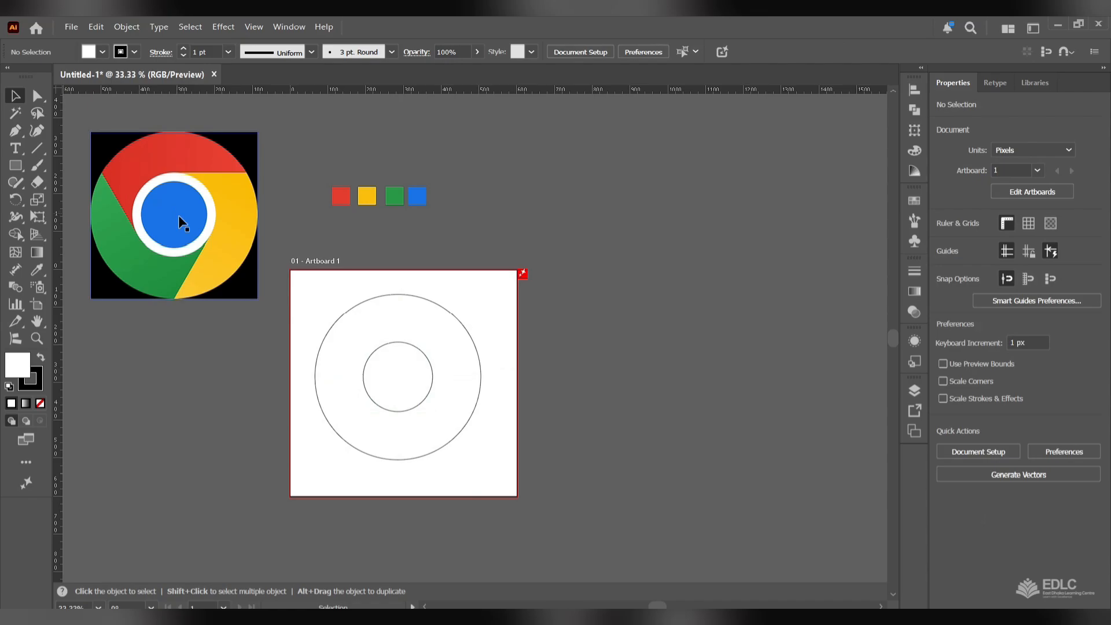
- Align the two circles to each other by their horizontal and vertical centres
drag(366, 330, 483, 463)
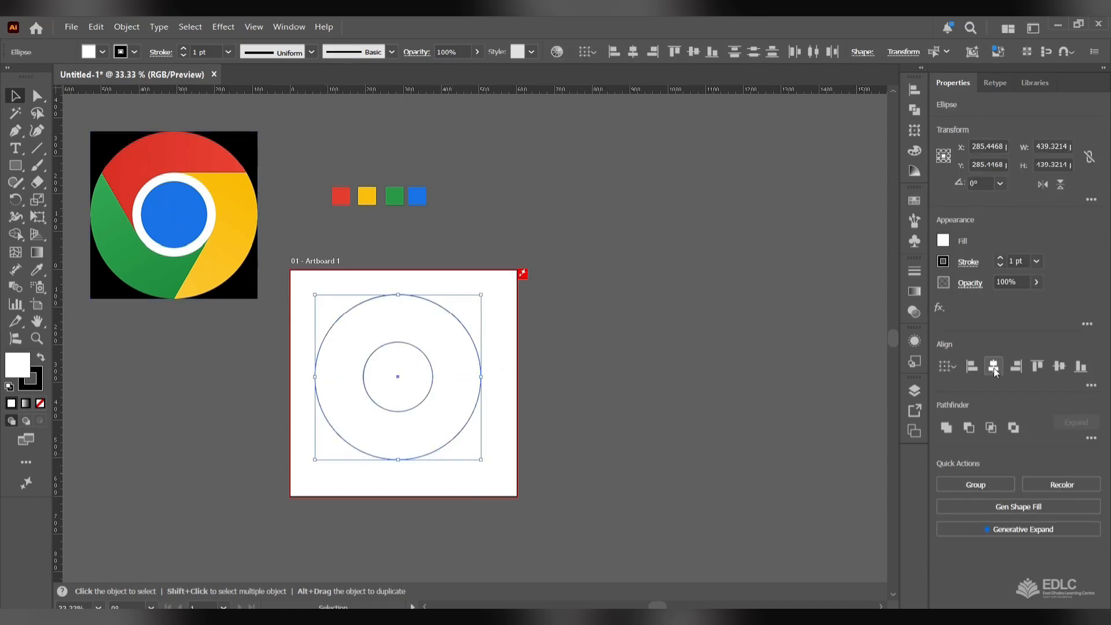
click(1059, 366)
click(574, 441)
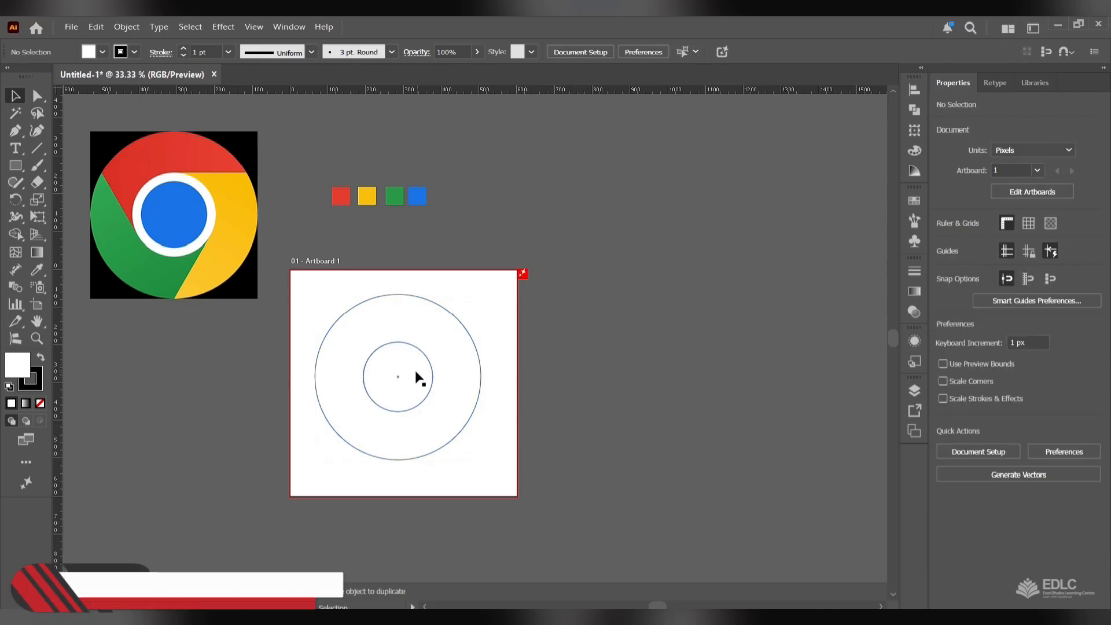
- Add a third circle of about 143 px as a reduced copy of the inner circle and centre it inside
scroll(365, 388, up, 2)
scroll(364, 387, up, 2)
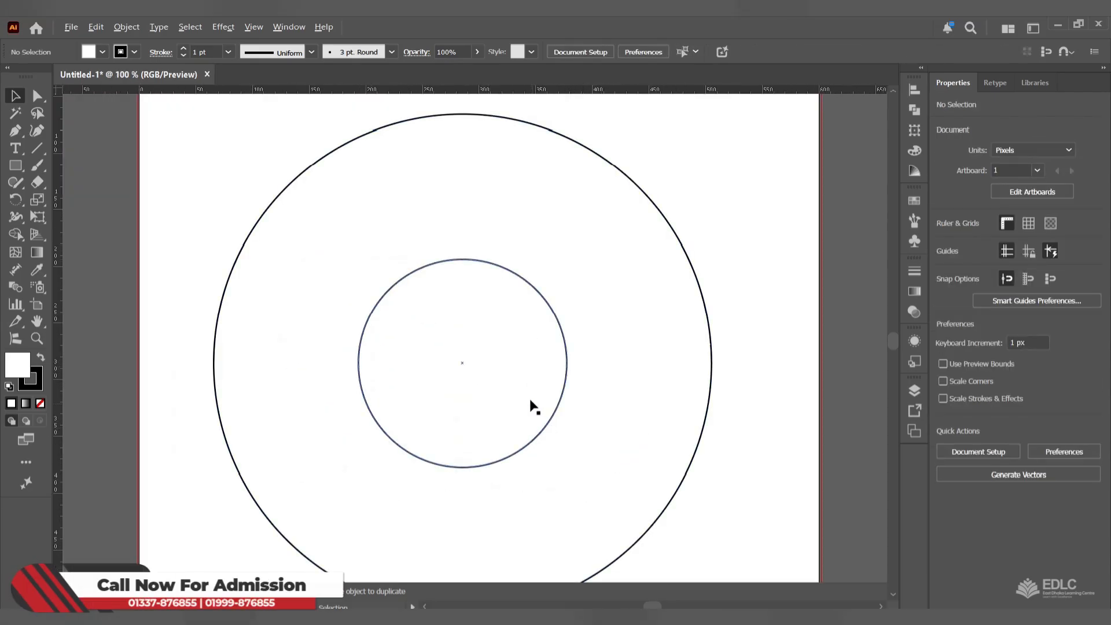
scroll(538, 399, down, 4)
mouse_move(545, 399)
mouse_down()
mouse_move(568, 424)
mouse_move(557, 414)
mouse_up()
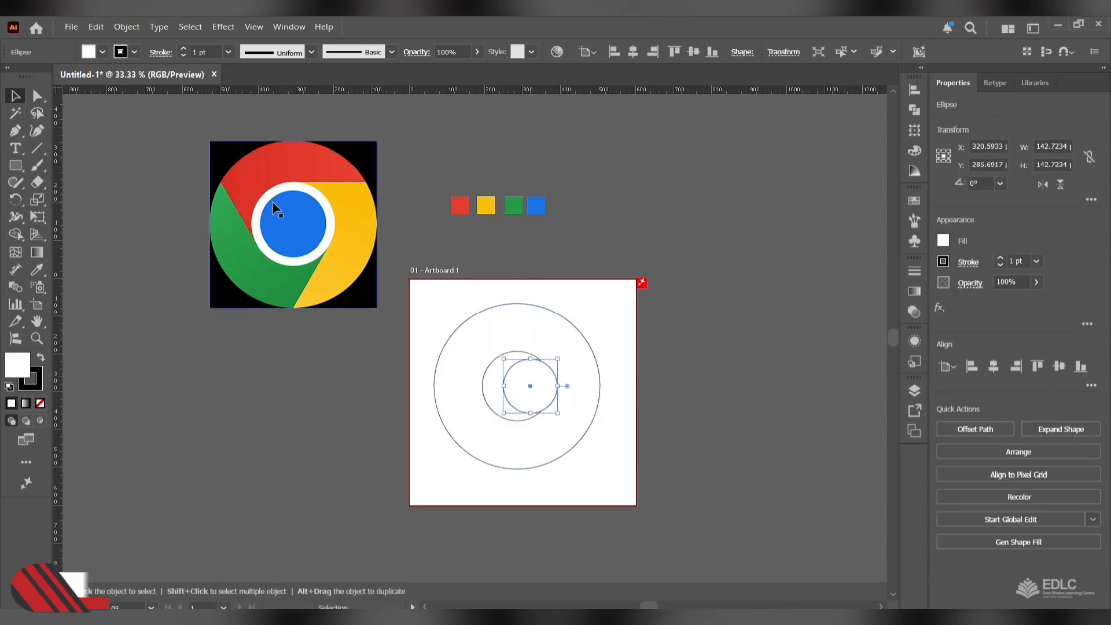
mouse_move(537, 399)
mouse_down()
mouse_move(527, 391)
mouse_move(524, 404)
mouse_up()
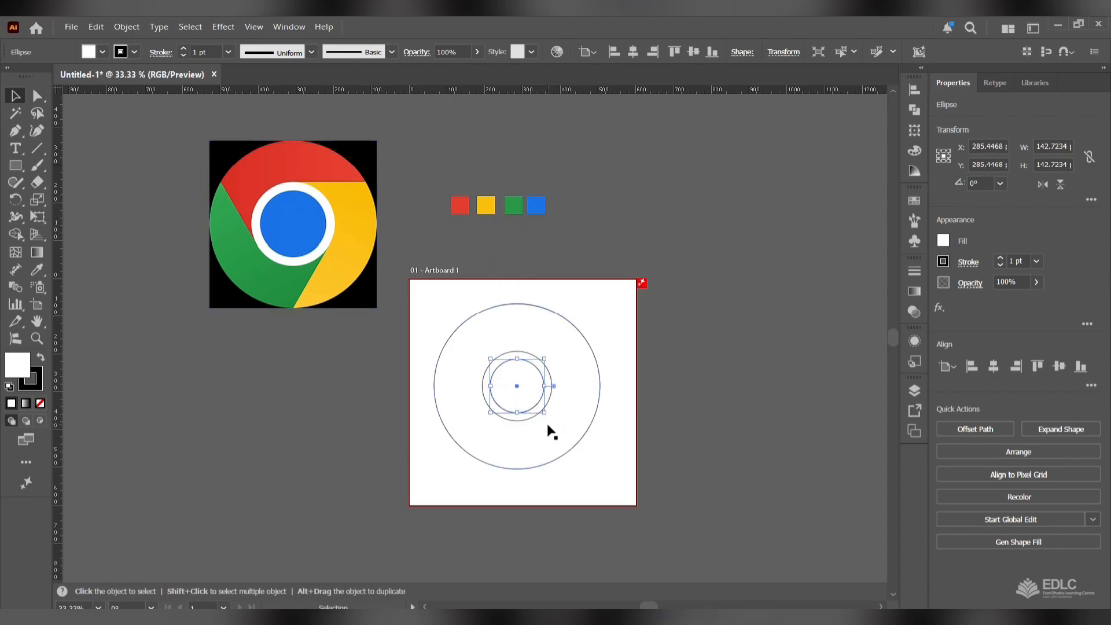
click(538, 426)
- Scale the innermost circle down slightly around its centre to widen the ring between it and the middle circle
scroll(532, 418, up, 2)
click(534, 408)
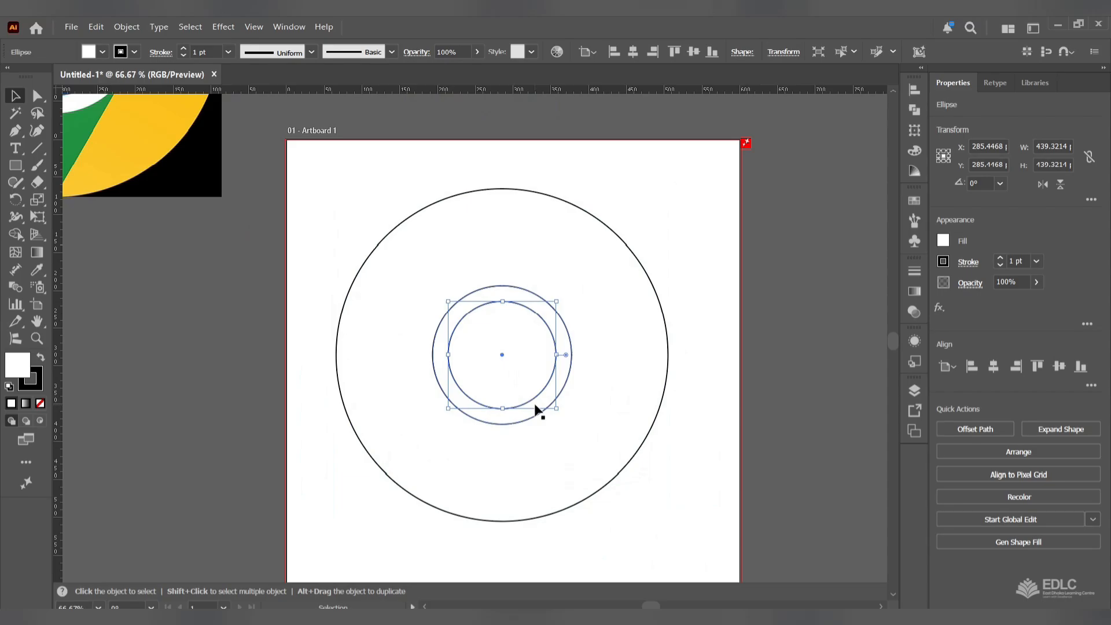
drag(554, 407, 551, 406)
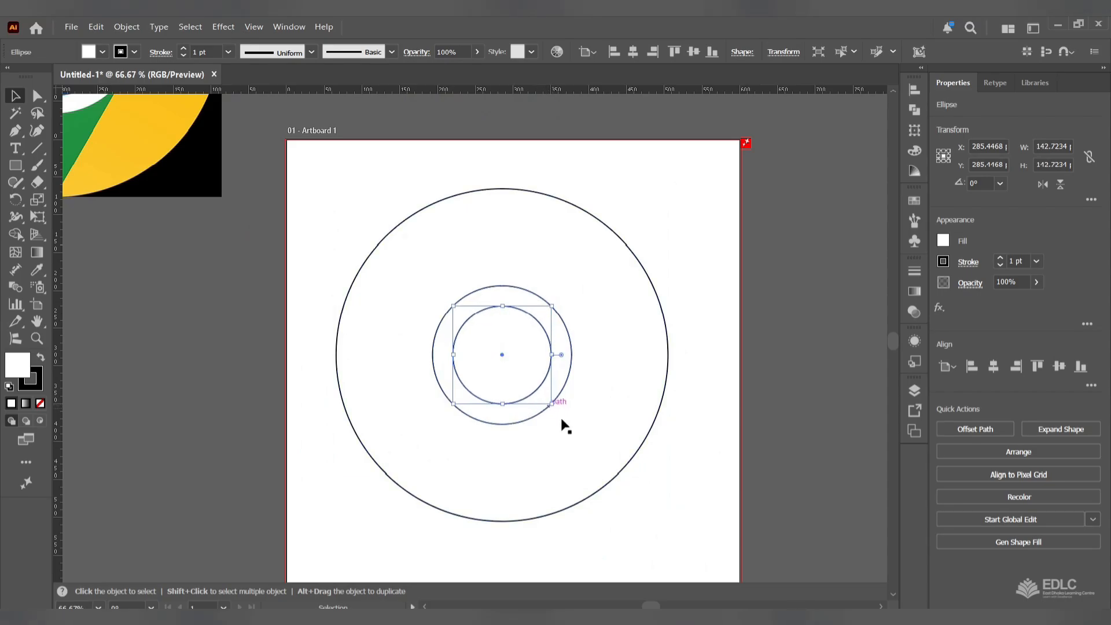
click(640, 513)
scroll(655, 524, down, 1)
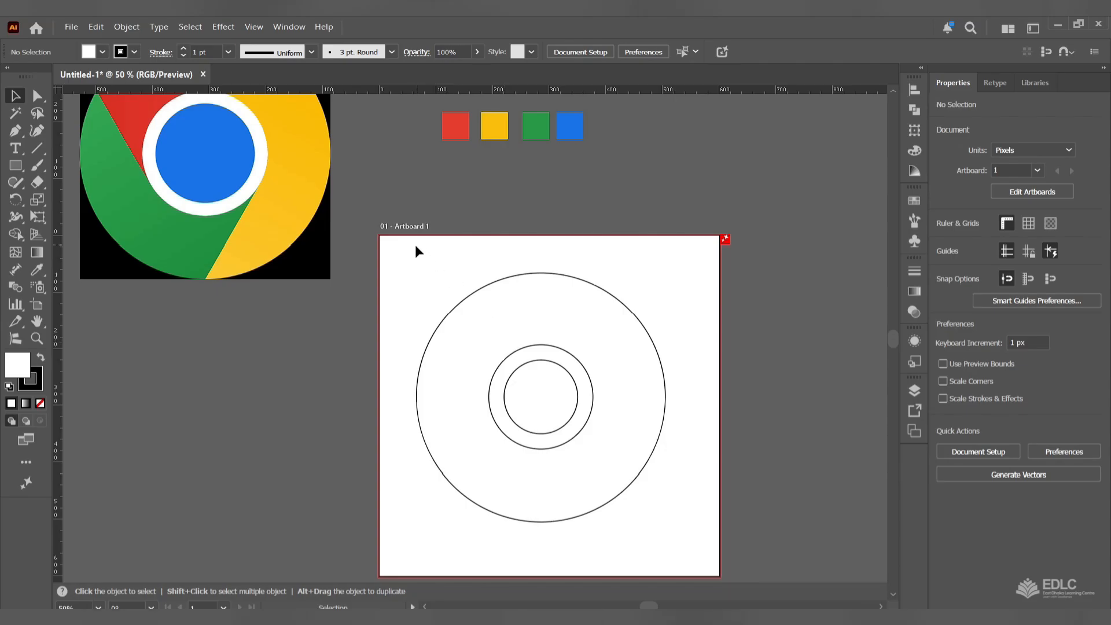
- Select all three circles on the artboard and align them on their common centre
scroll(416, 248, down, 1)
drag(429, 256, 606, 450)
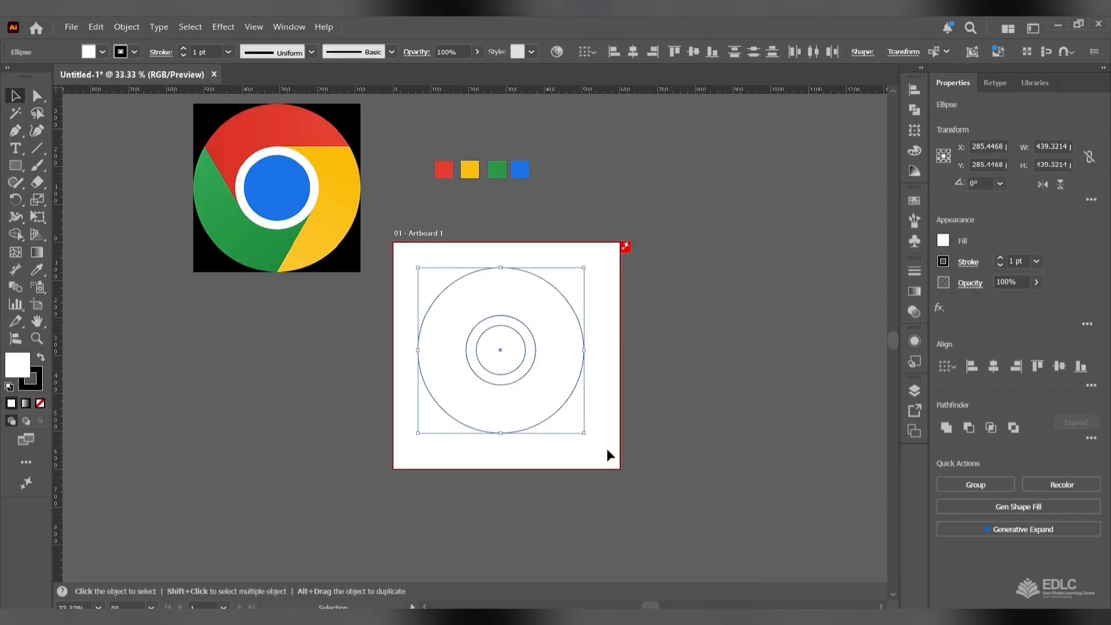
click(1056, 369)
click(724, 406)
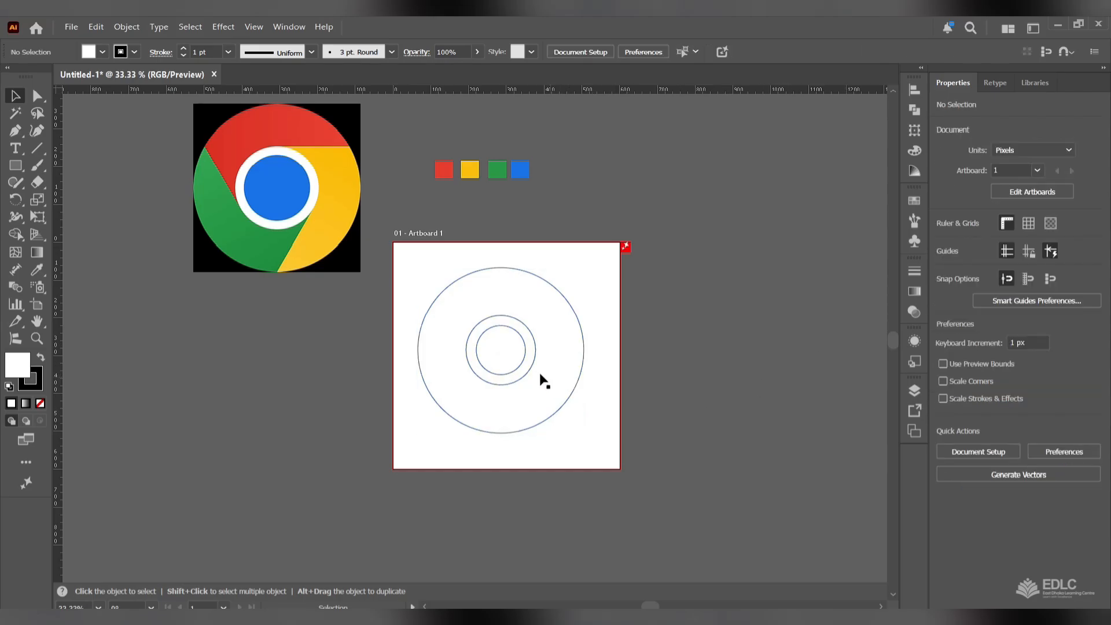
- Draw a horizontal line about 372 px long from the middle circle's top anchor rightward past the outer circle and the artboard edge
scroll(503, 355, up, 1)
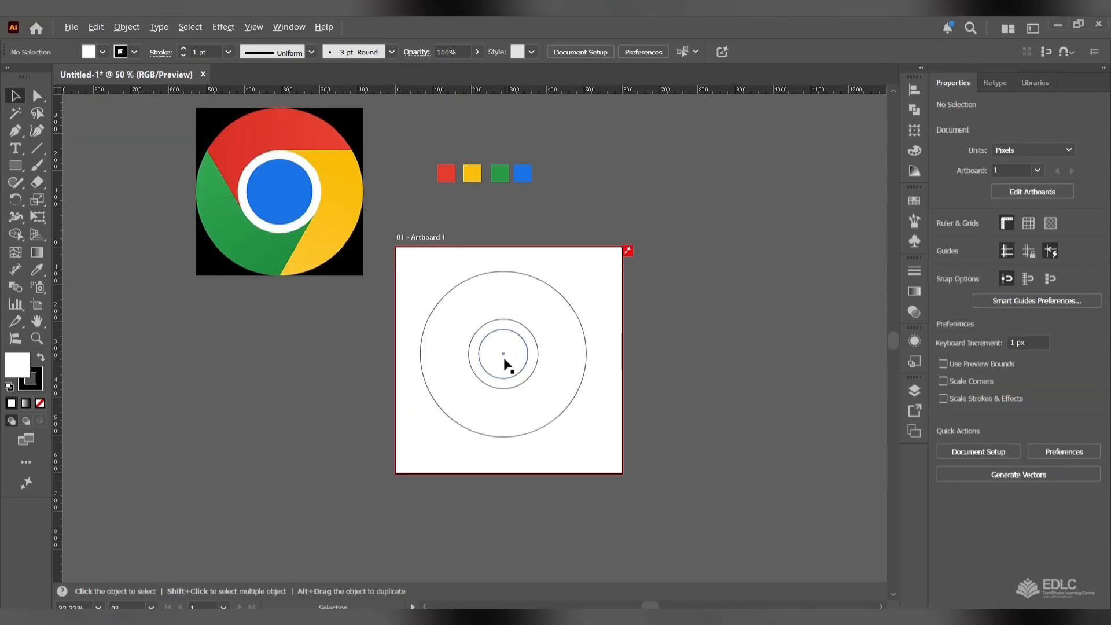
scroll(505, 363, down, 1)
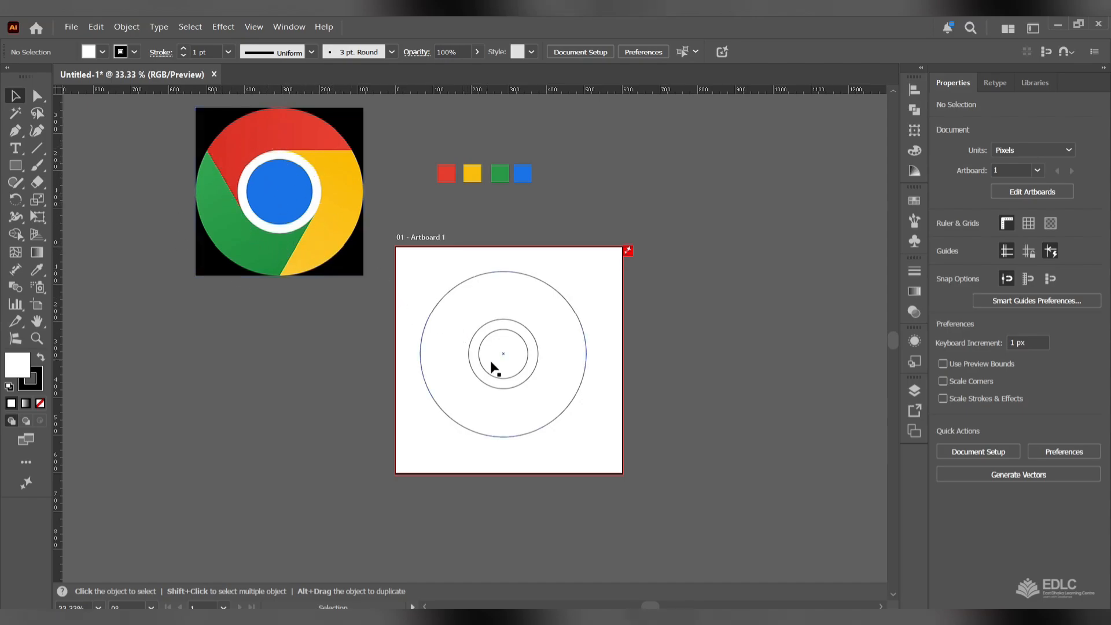
scroll(505, 364, up, 2)
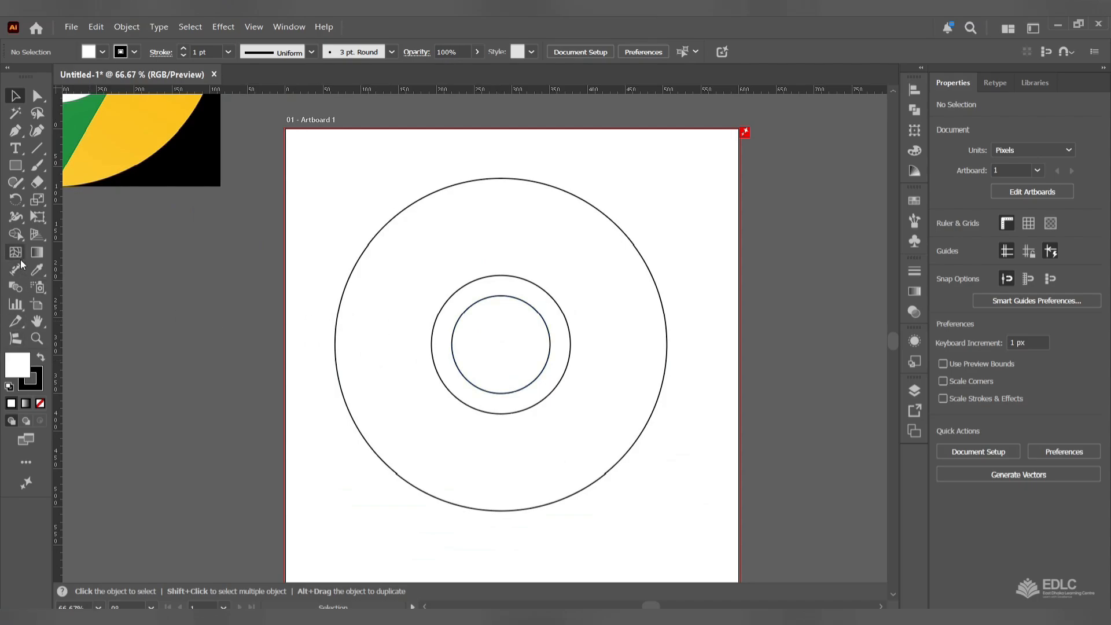
click(37, 148)
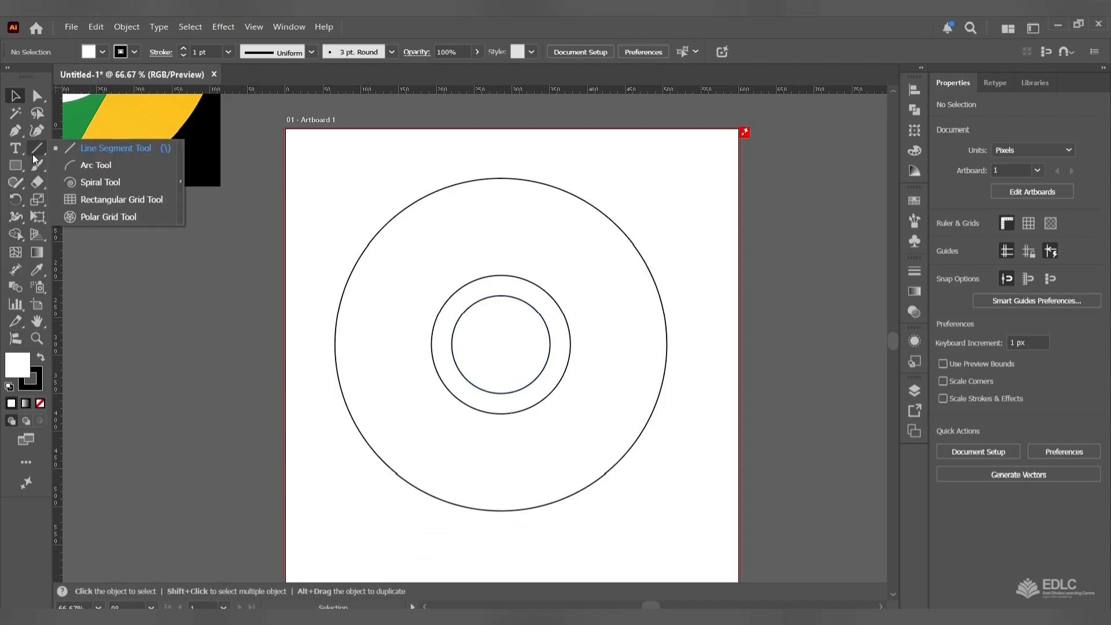
click(76, 151)
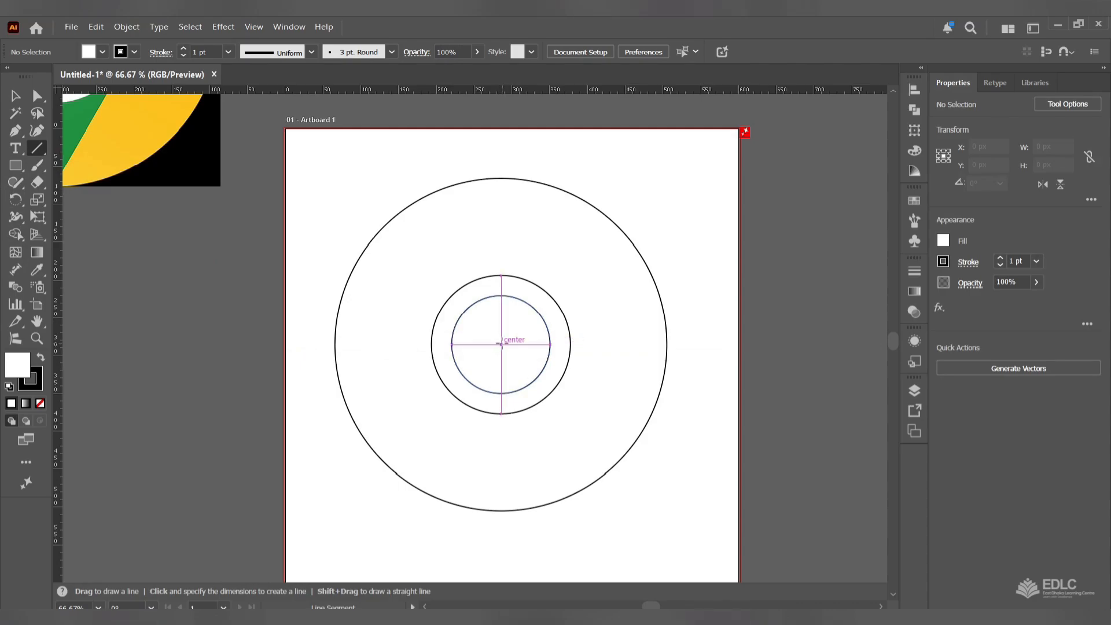
scroll(501, 344, down, 2)
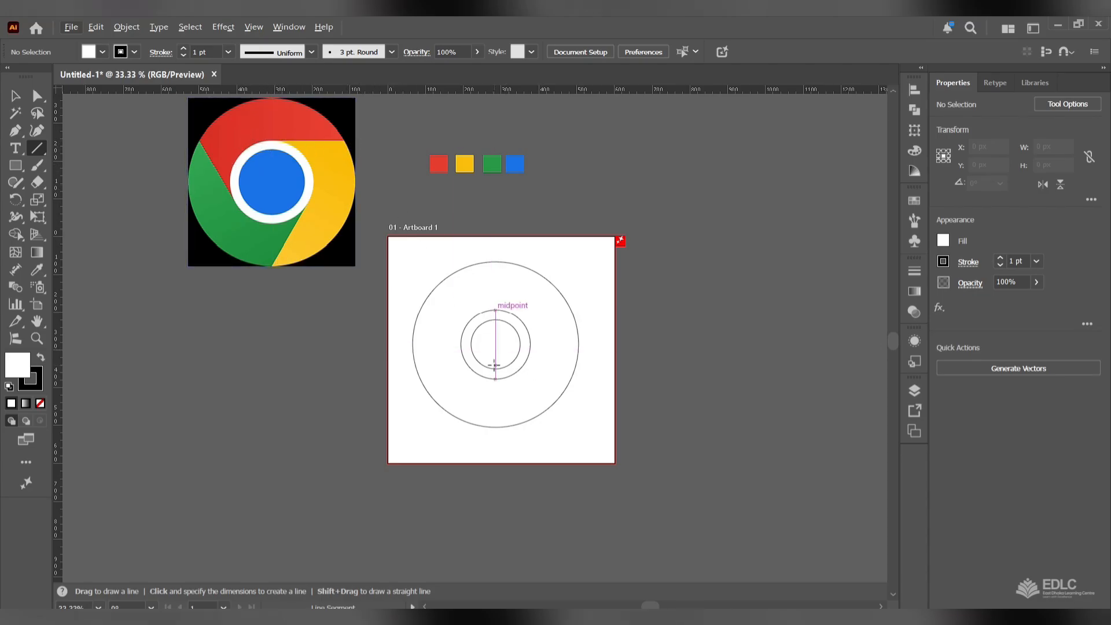
scroll(496, 324, up, 2)
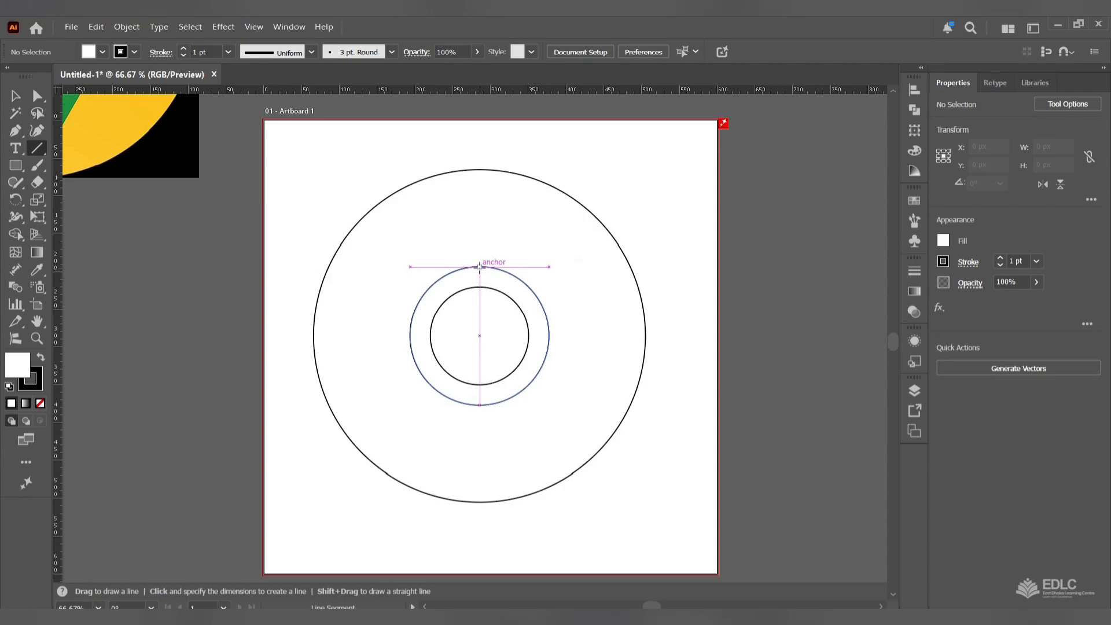
drag(480, 266, 759, 280)
click(14, 95)
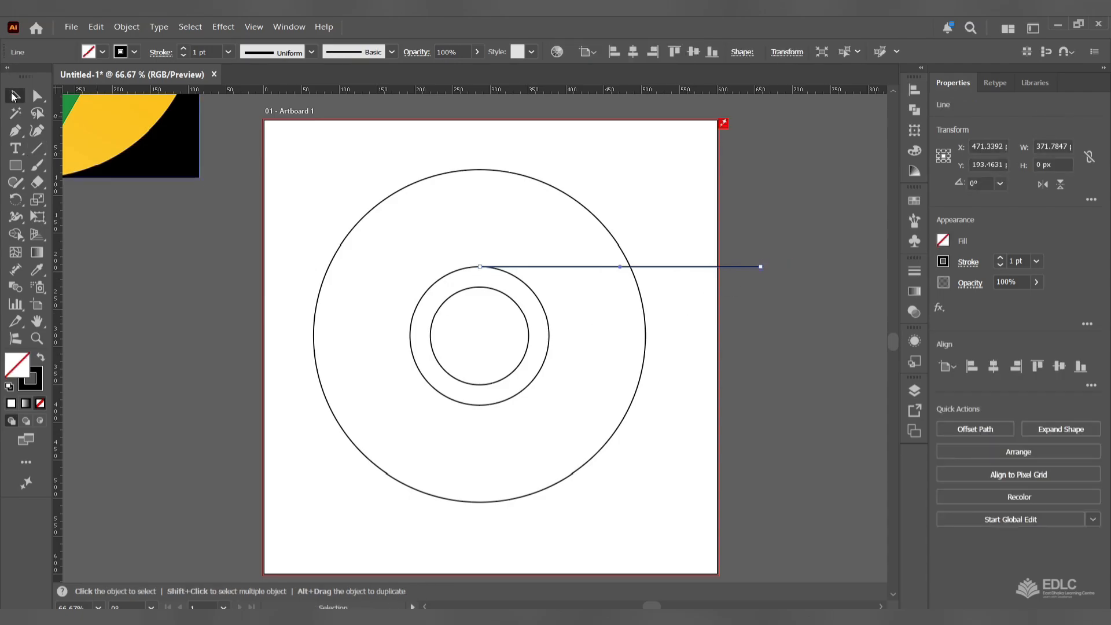
click(183, 337)
scroll(398, 338, down, 1)
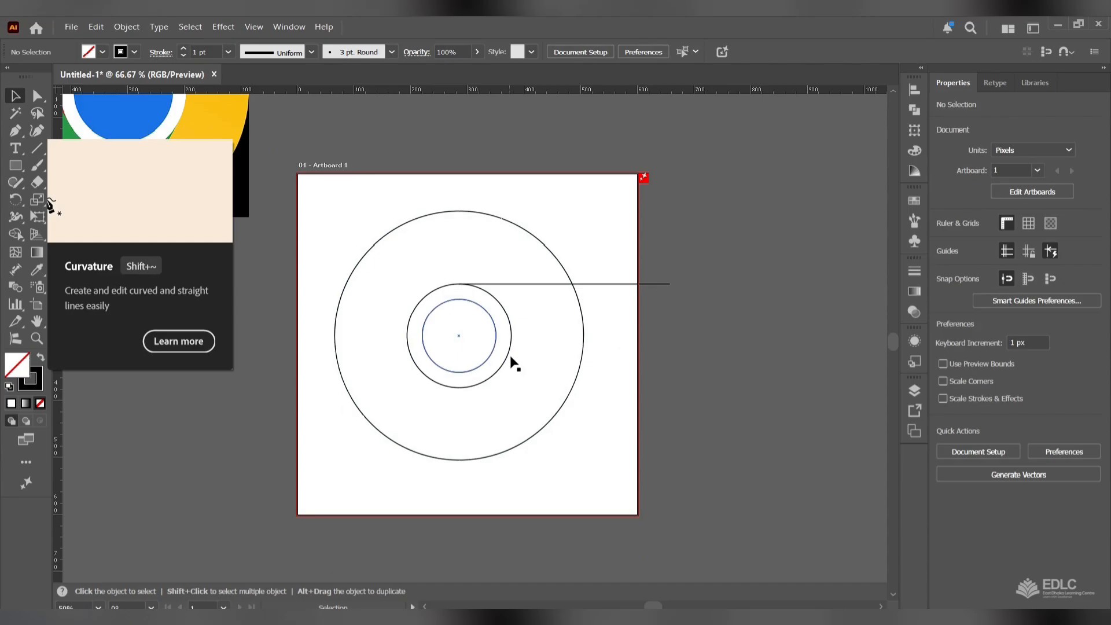
click(545, 338)
click(746, 375)
scroll(462, 509, down, 2)
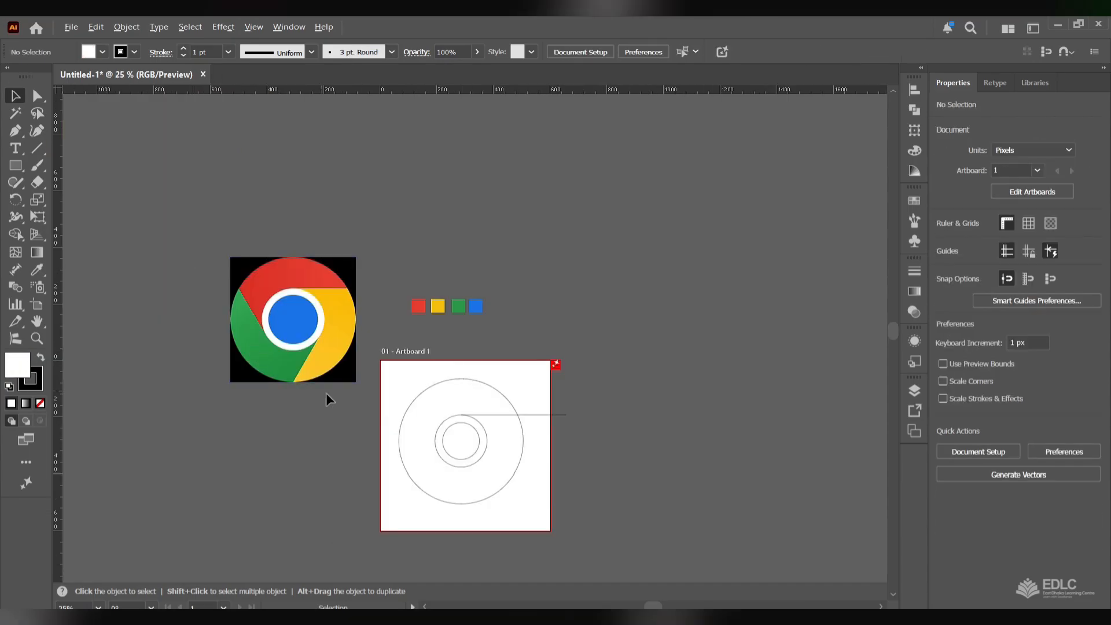
scroll(412, 419, up, 1)
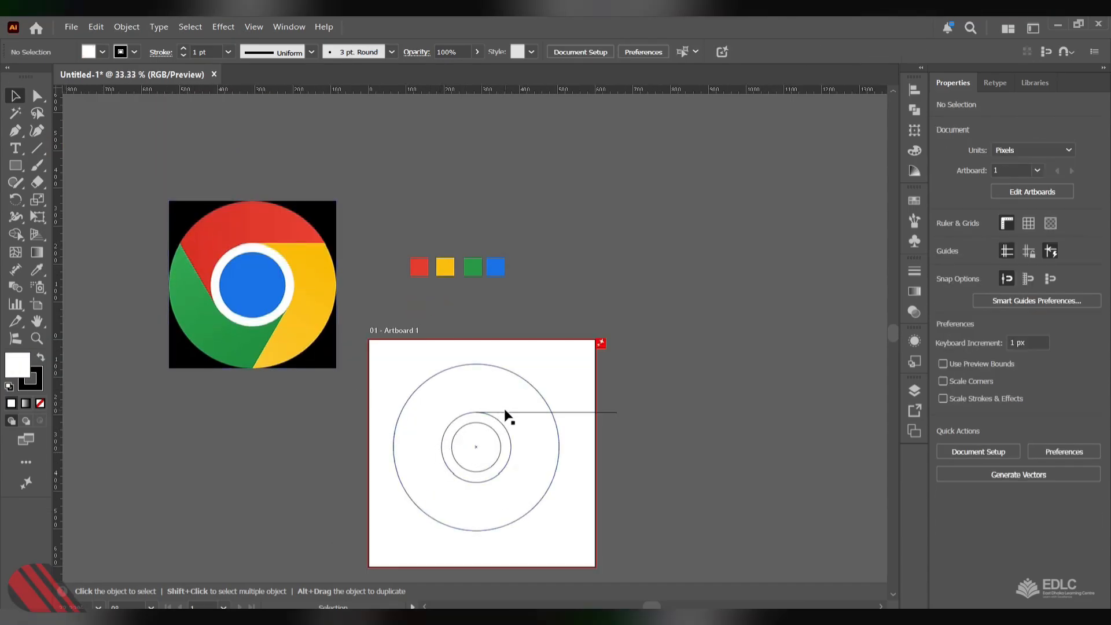
scroll(505, 416, down, 1)
scroll(500, 413, up, 1)
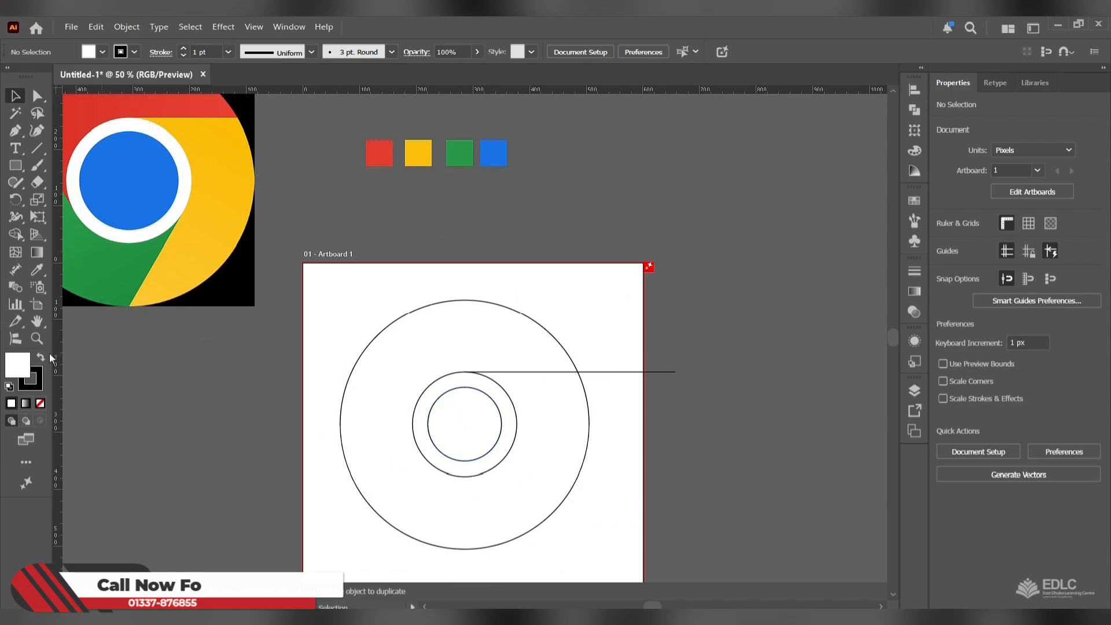
click(18, 206)
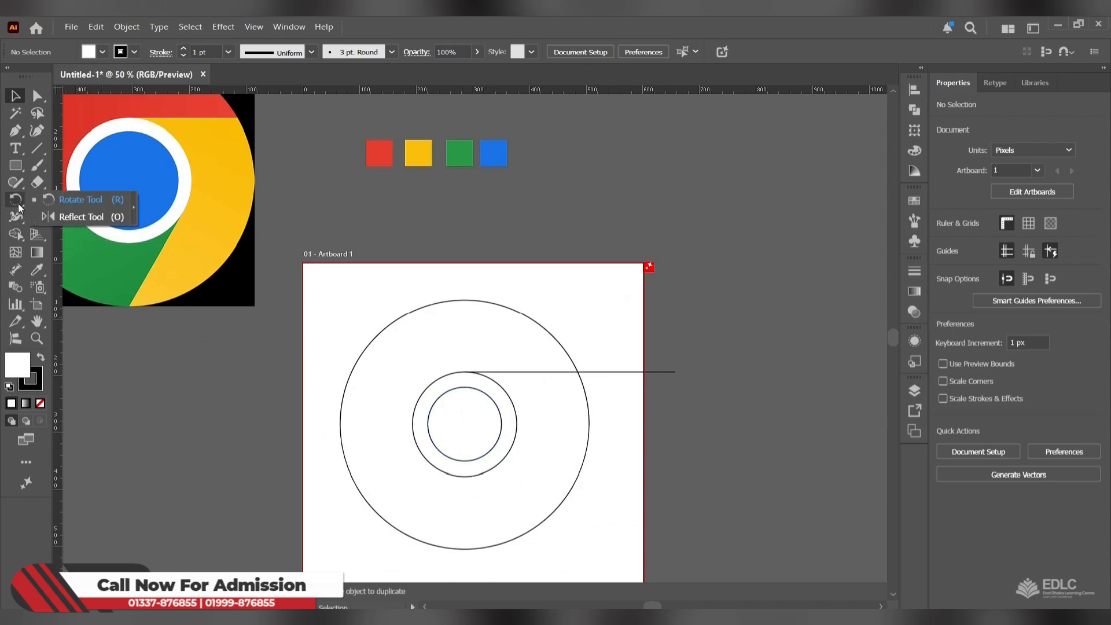
click(61, 199)
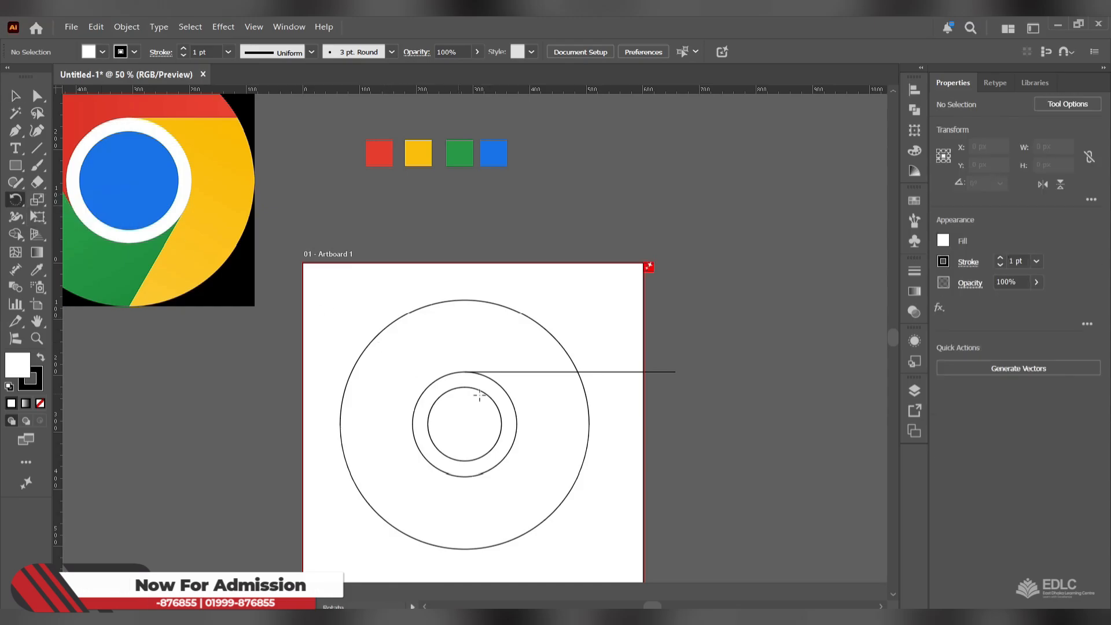
click(9, 96)
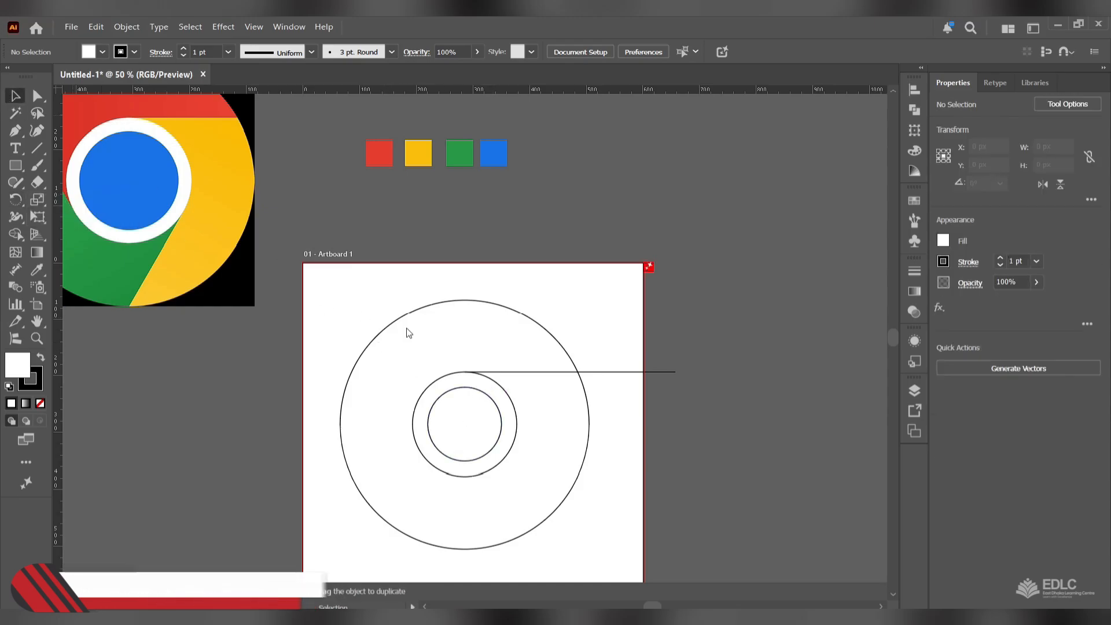
- Make a copy of the horizontal line rotated by 360/3 degrees around the circles' centre, and repeat the transformation for a third line
click(532, 372)
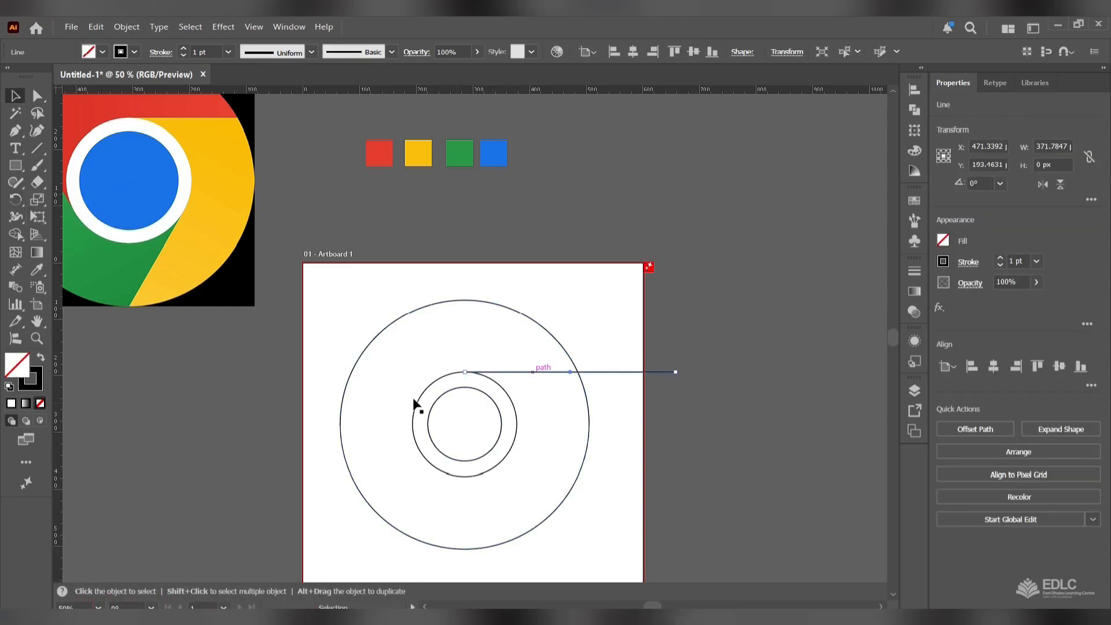
click(16, 199)
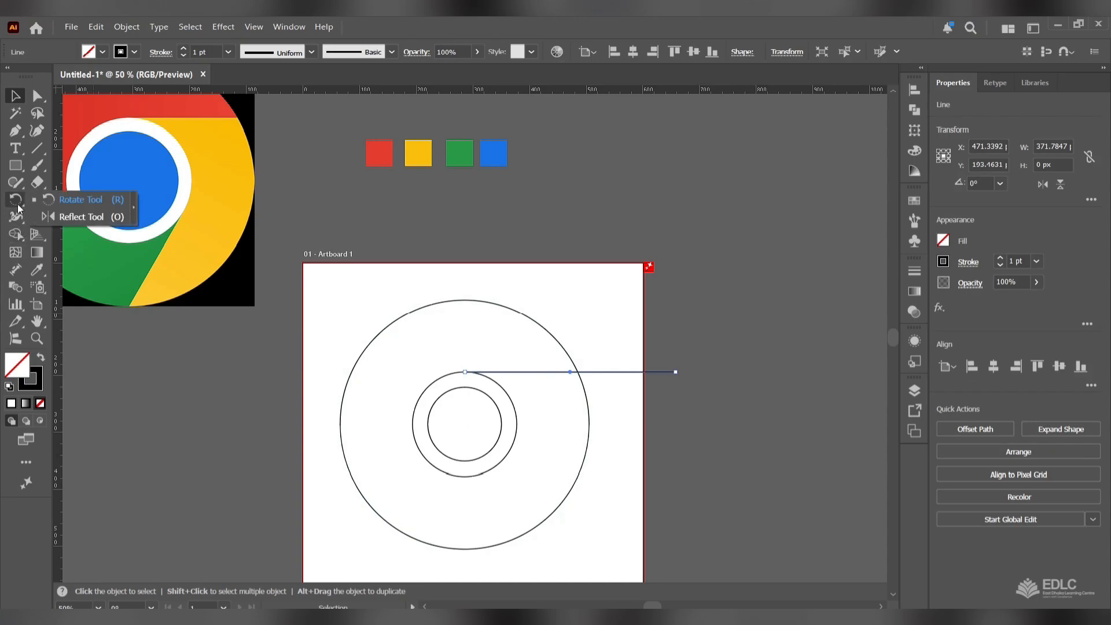
click(64, 203)
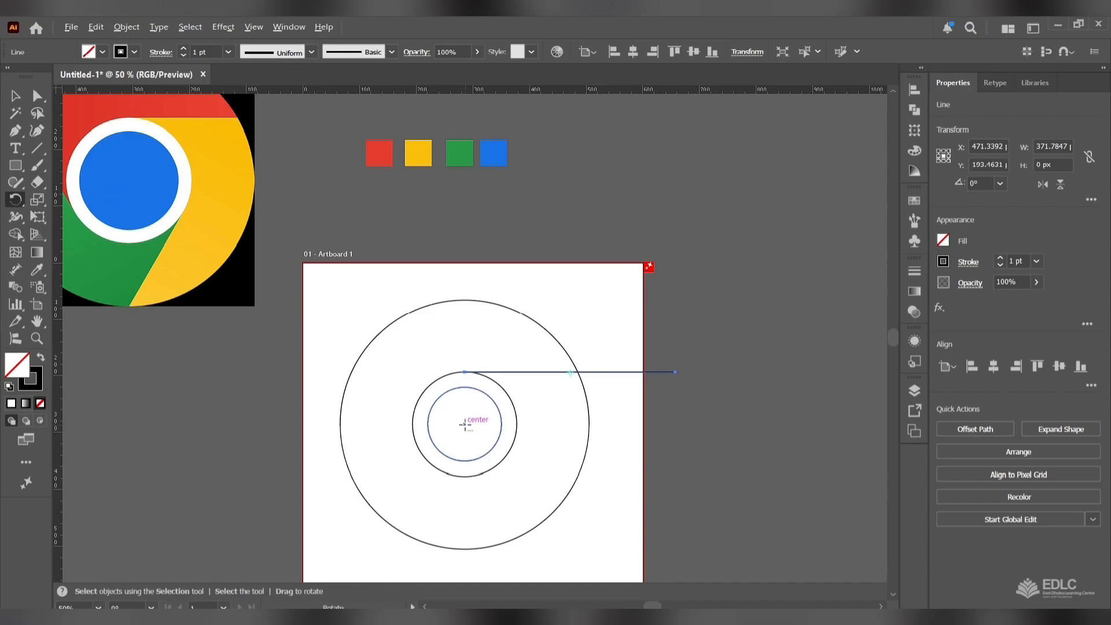
alt+click(464, 423)
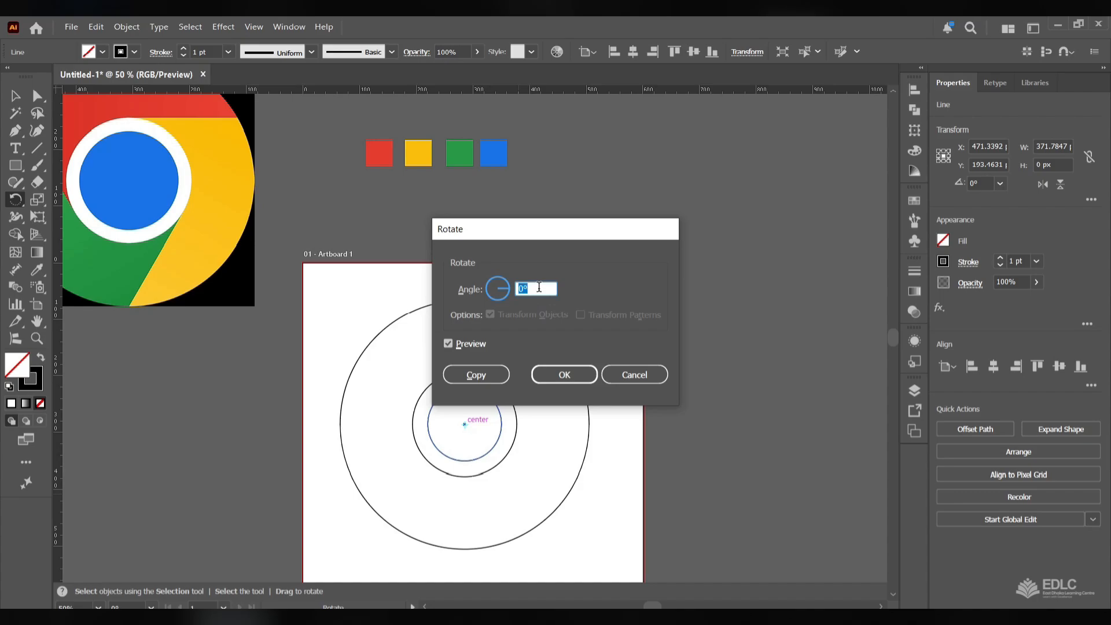
text(360/3)
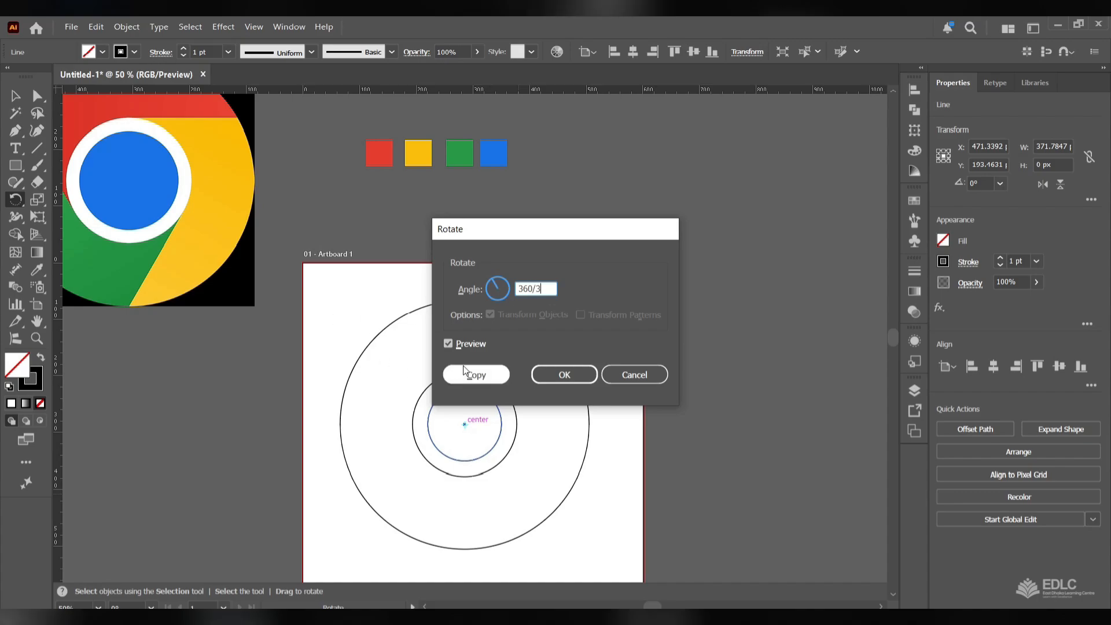
click(492, 374)
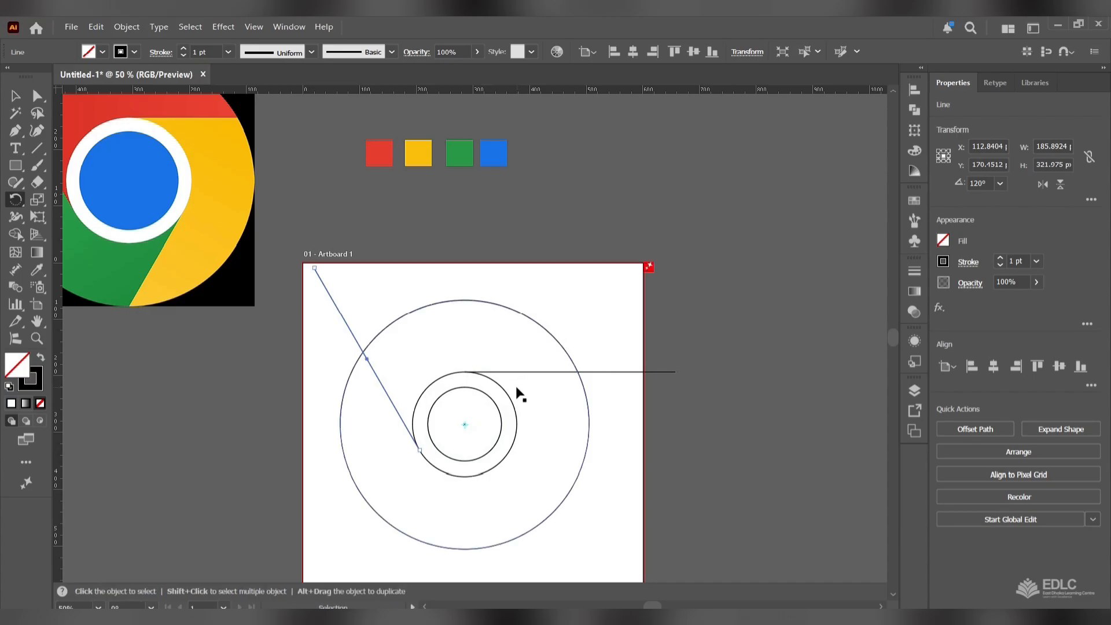
key(ctrl+d)
scroll(488, 362, down, 2)
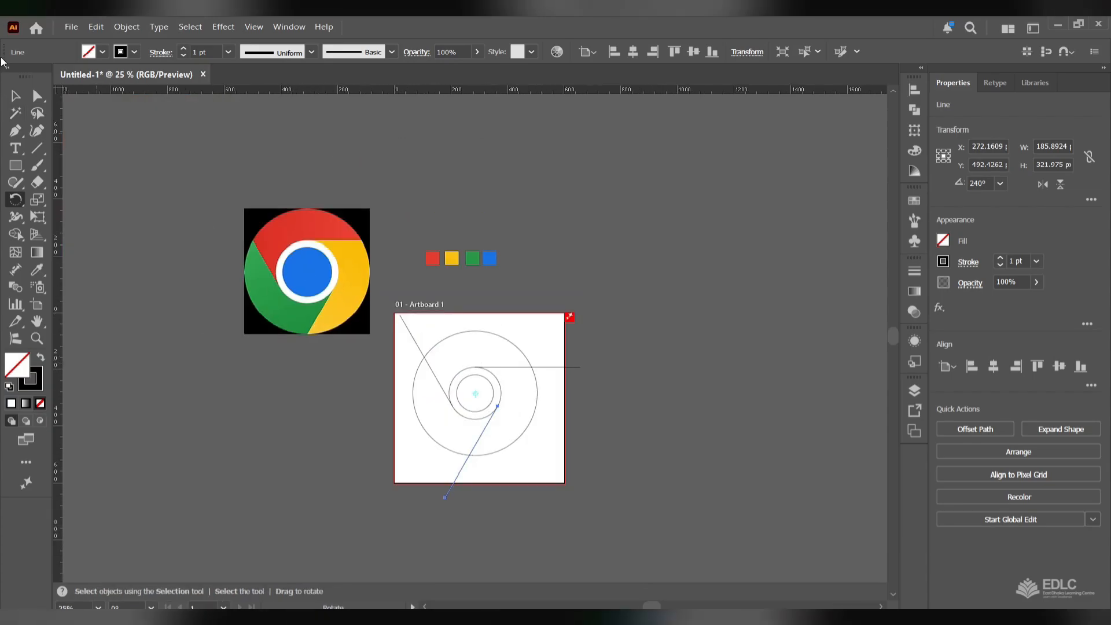
click(15, 96)
- Select all three circles and three lines and split them into separate regions with the Divide pathfinder
scroll(501, 386, up, 2)
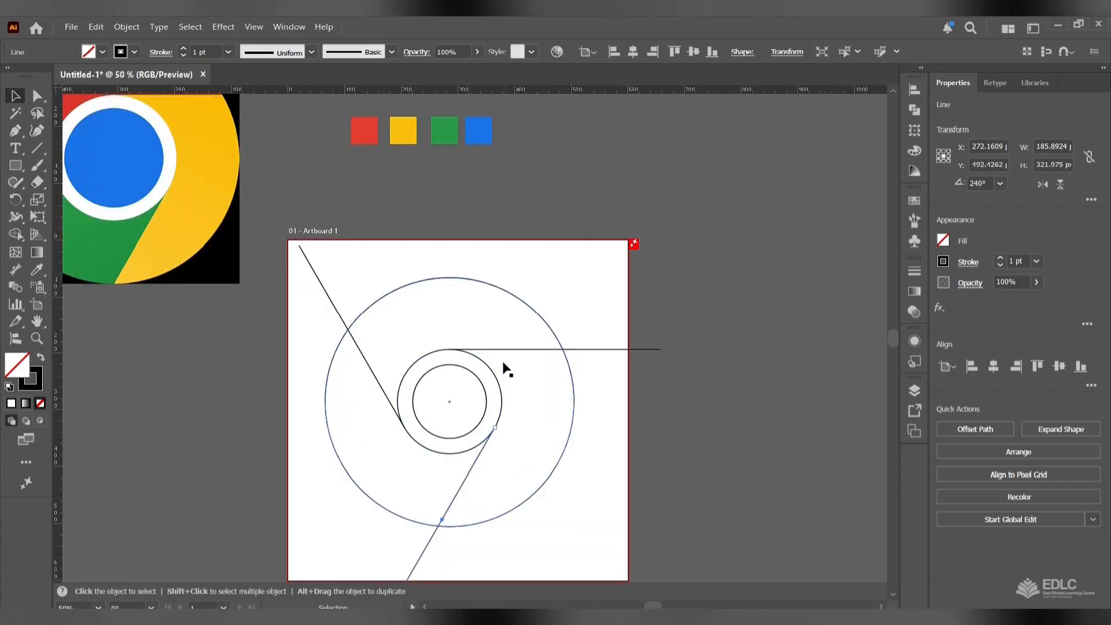
scroll(495, 339, down, 1)
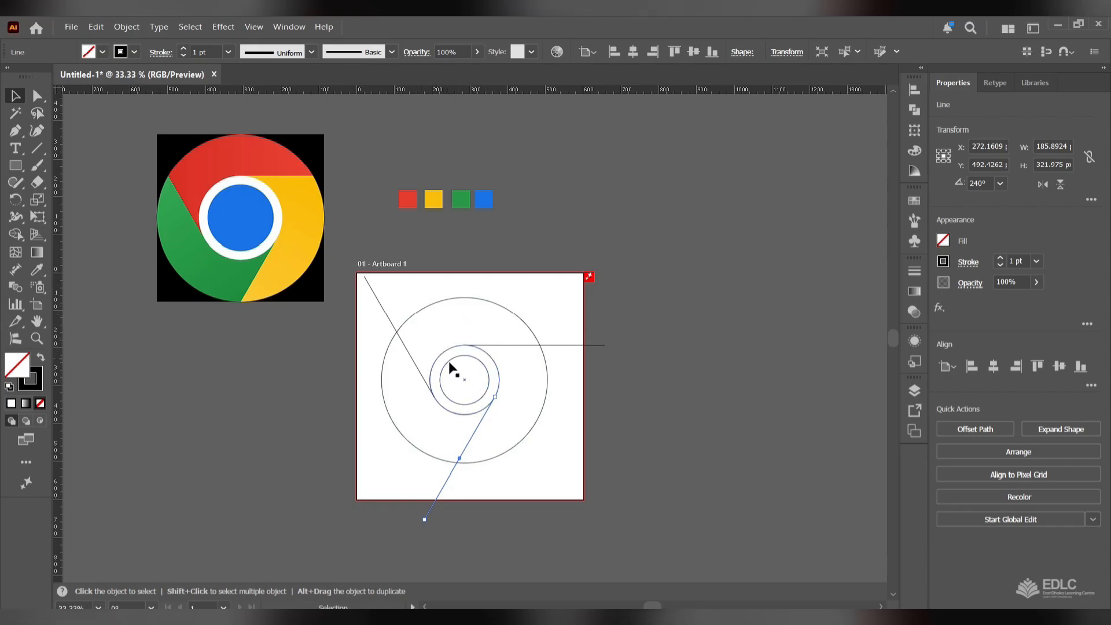
scroll(475, 369, up, 2)
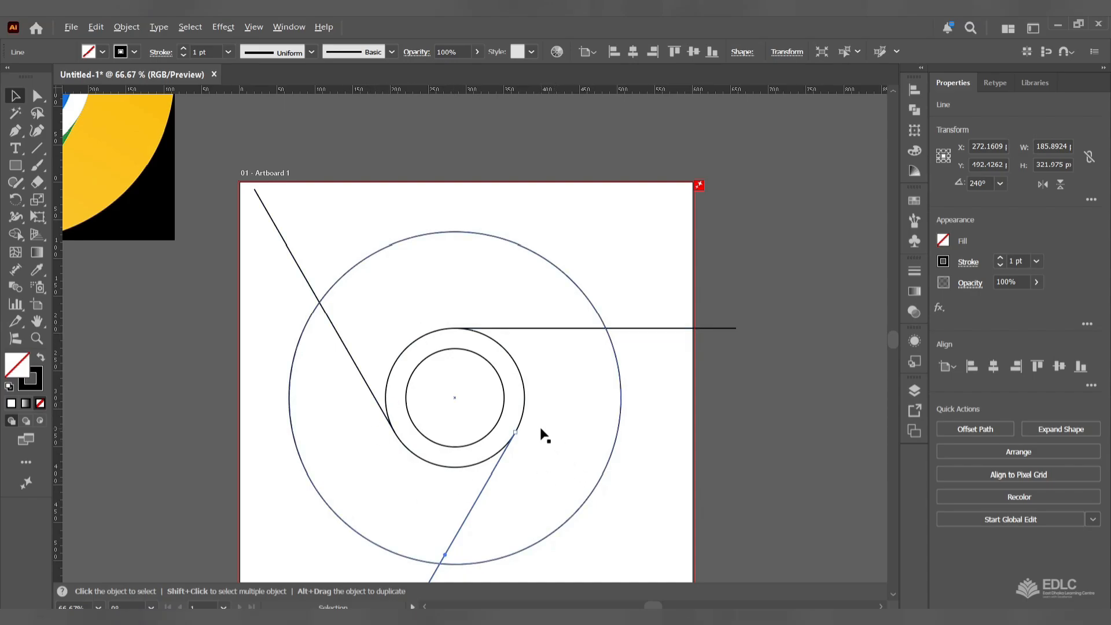
scroll(471, 389, down, 2)
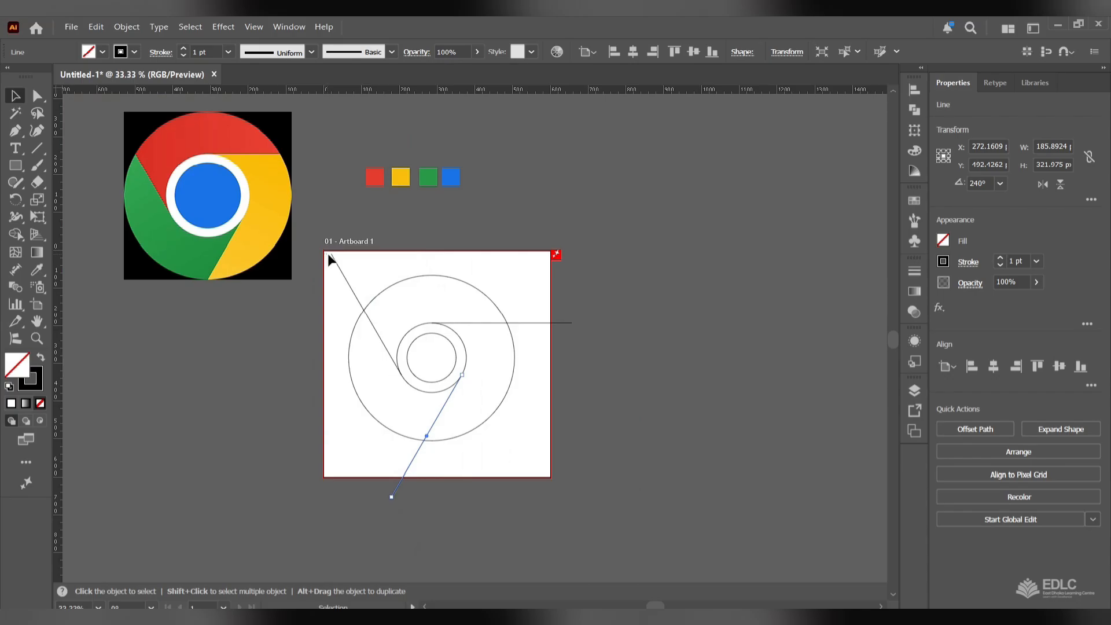
drag(327, 253, 544, 470)
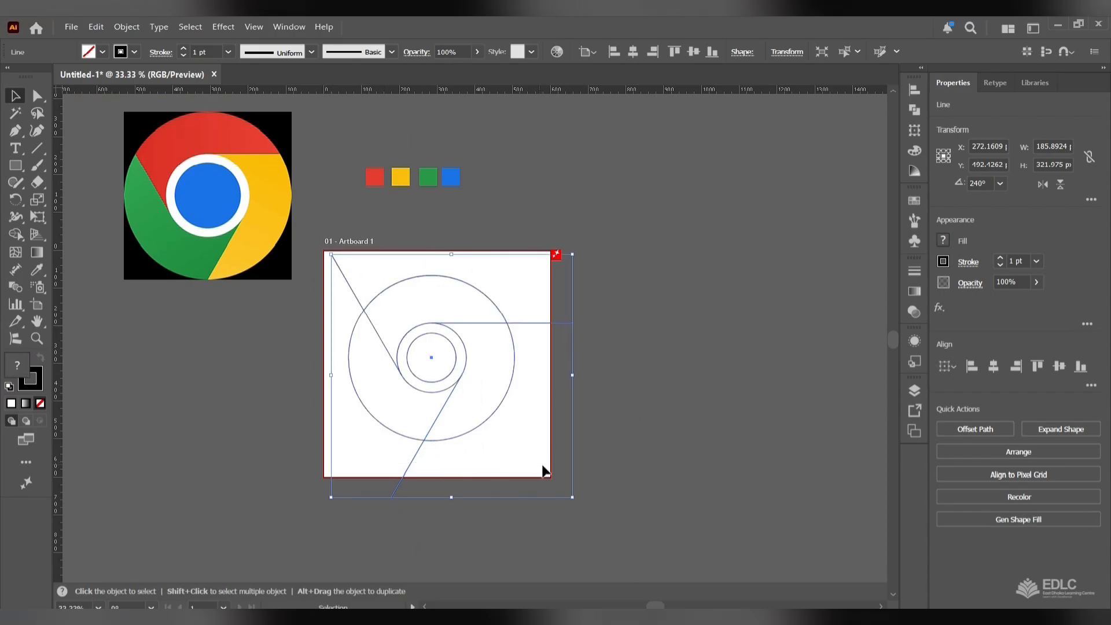
scroll(420, 315, up, 1)
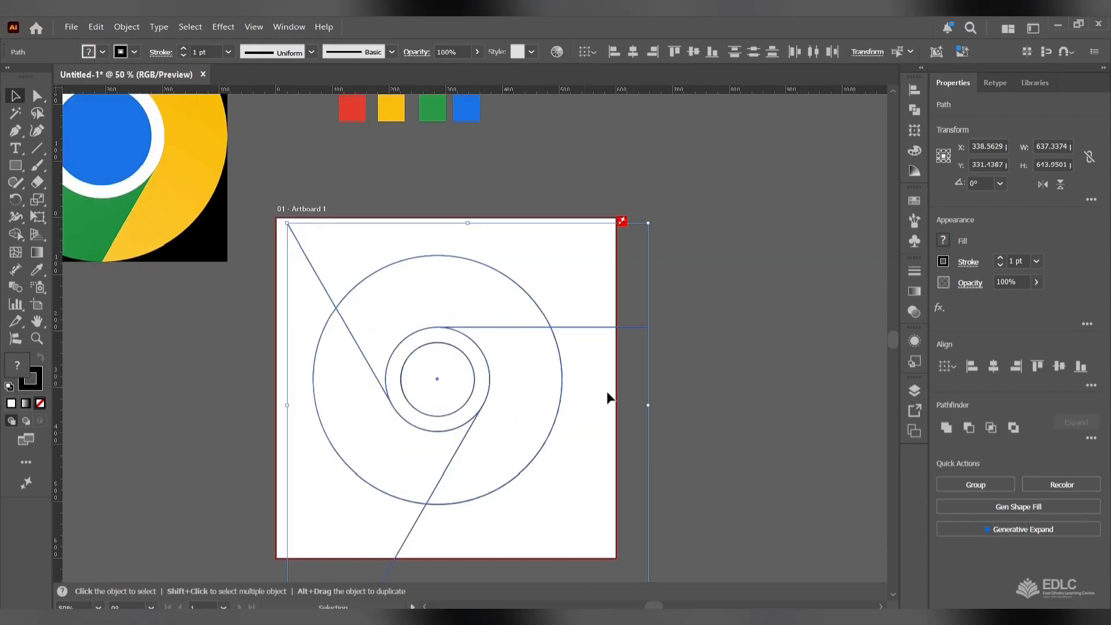
scroll(530, 317, up, 1)
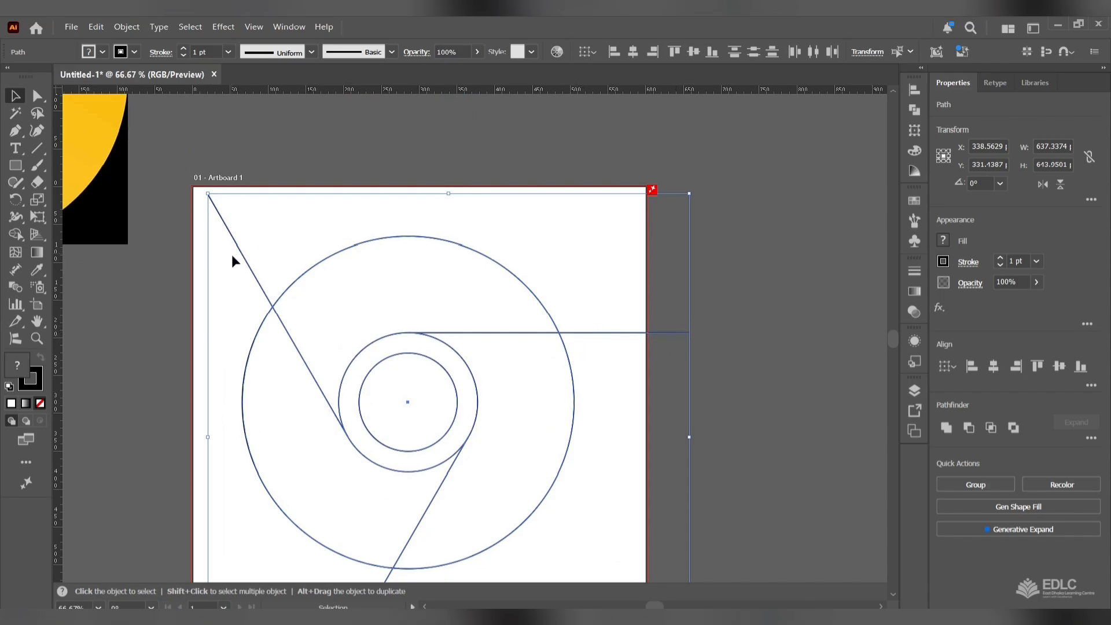
scroll(271, 279, down, 1)
scroll(470, 451, down, 1)
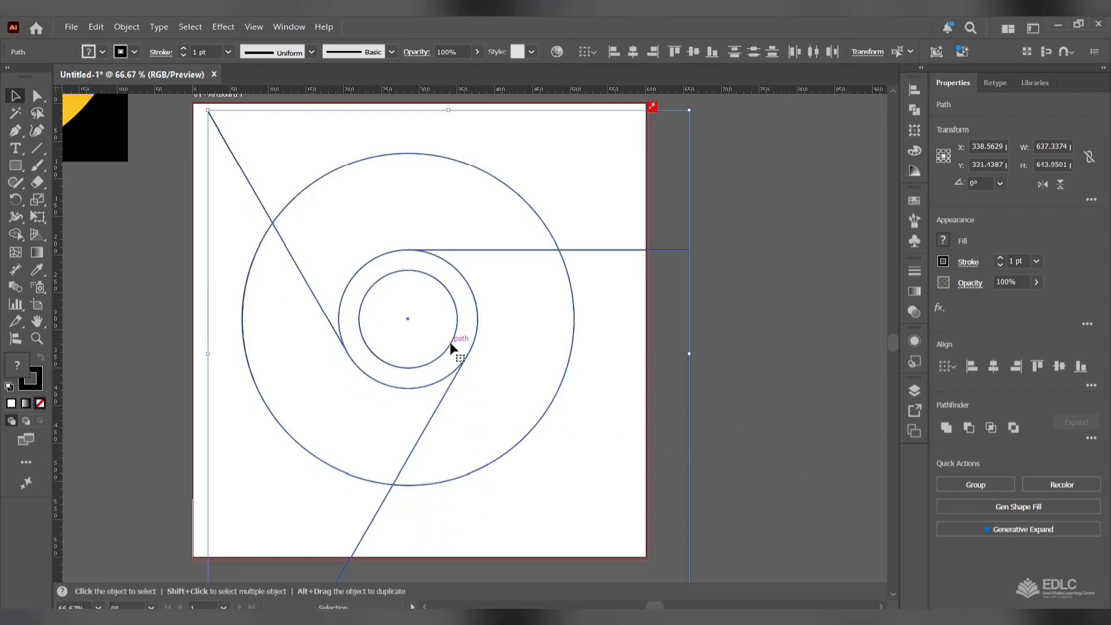
scroll(459, 345, down, 1)
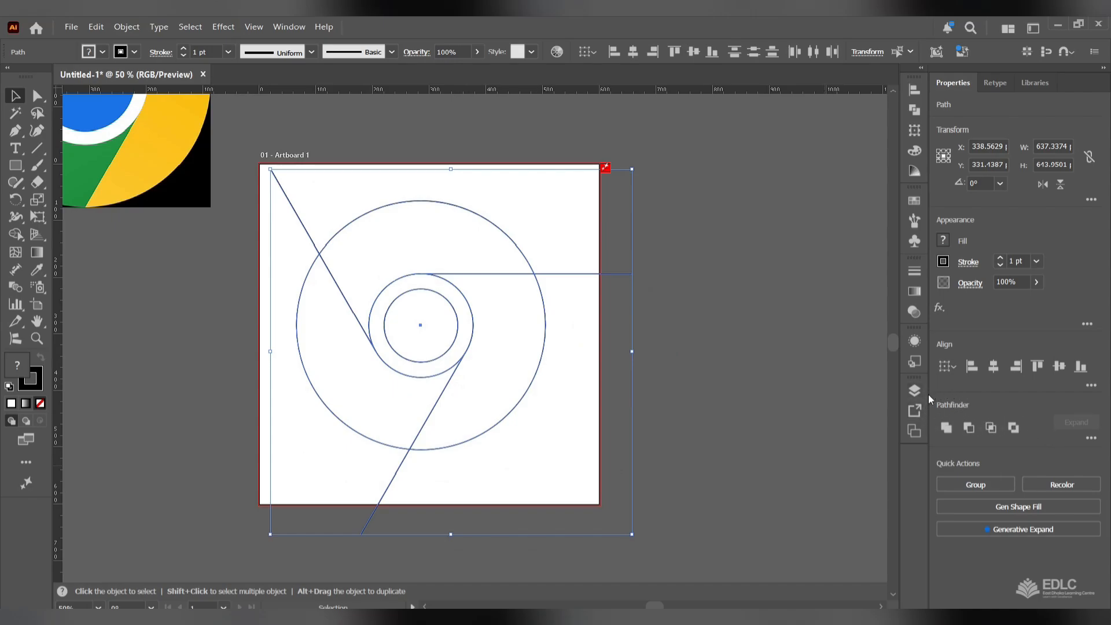
click(1091, 439)
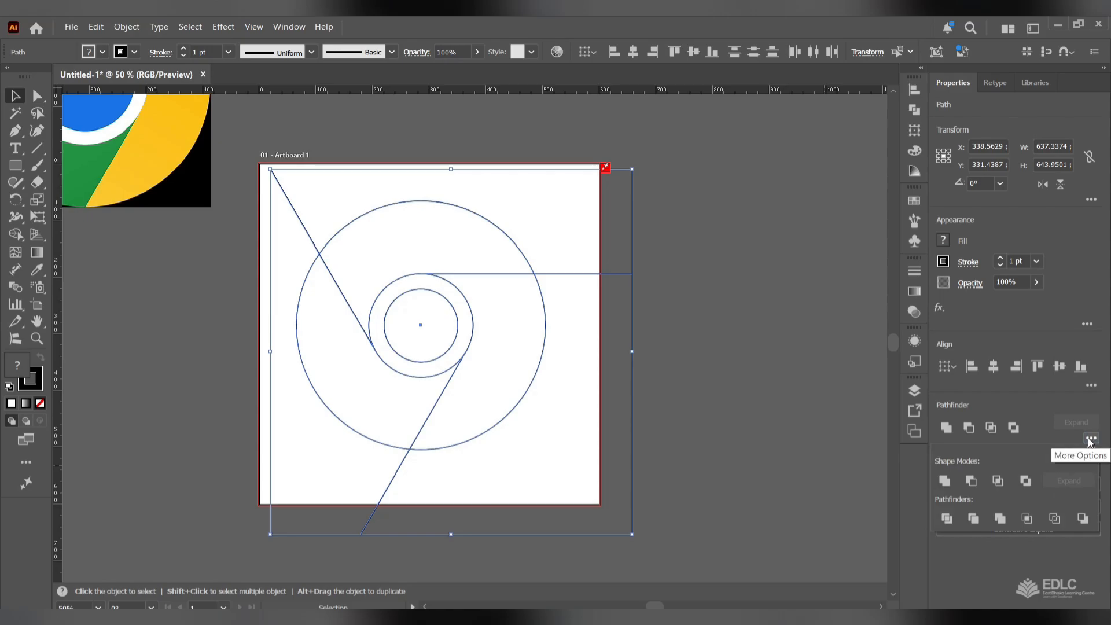
click(949, 526)
click(660, 448)
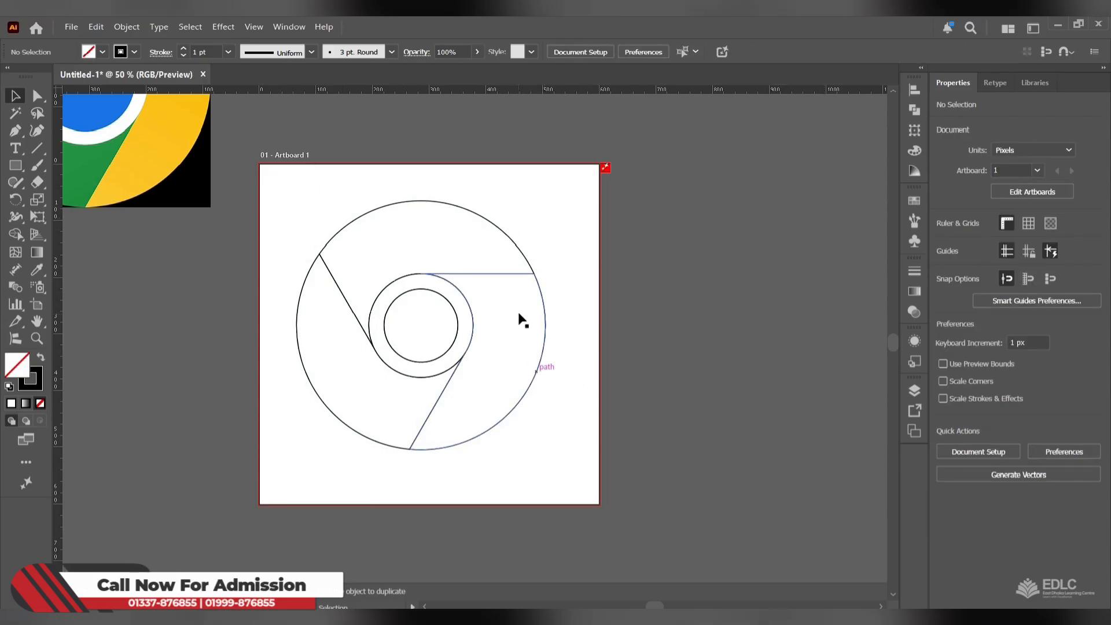
scroll(605, 354, down, 2)
scroll(543, 363, up, 1)
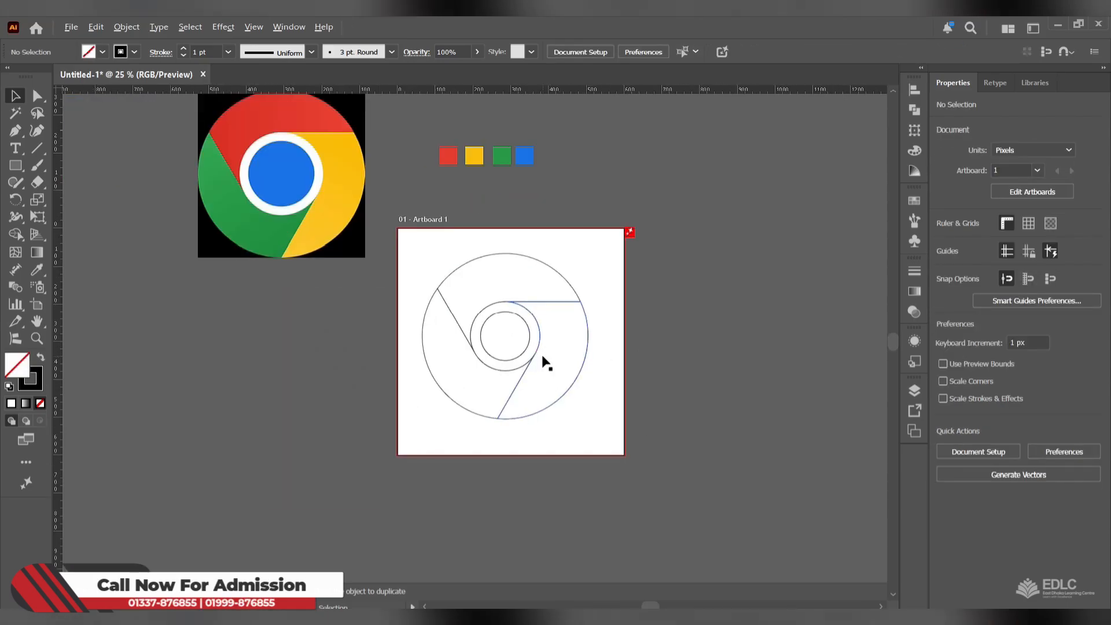
scroll(572, 373, up, 2)
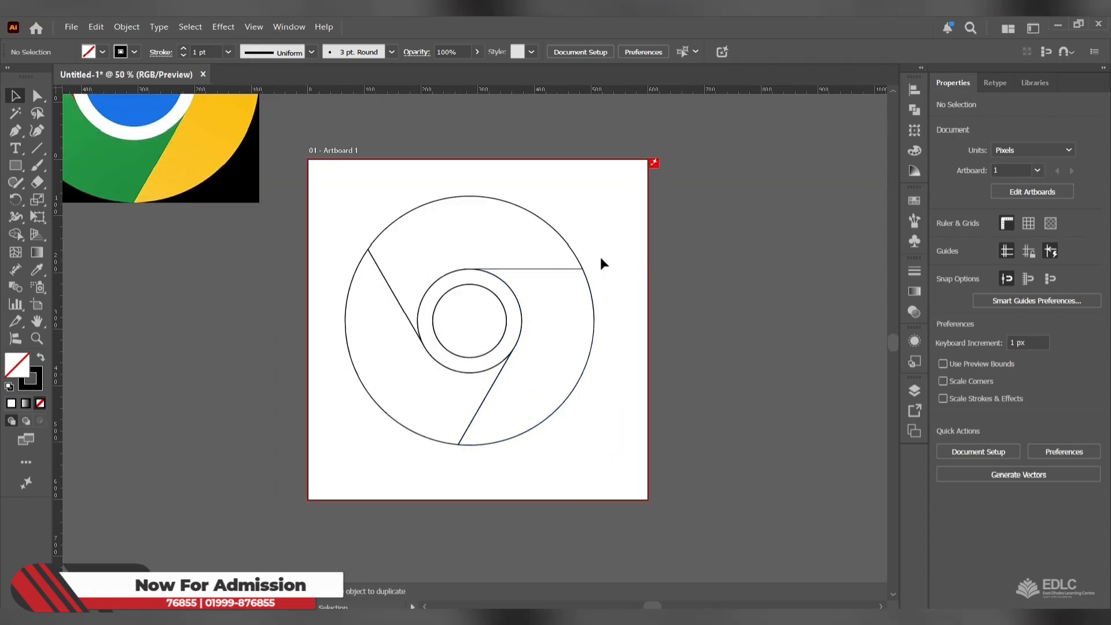
- Ungroup the divided circle-and-line artwork so each region becomes a separate object
scroll(358, 207, down, 1)
scroll(401, 229, down, 1)
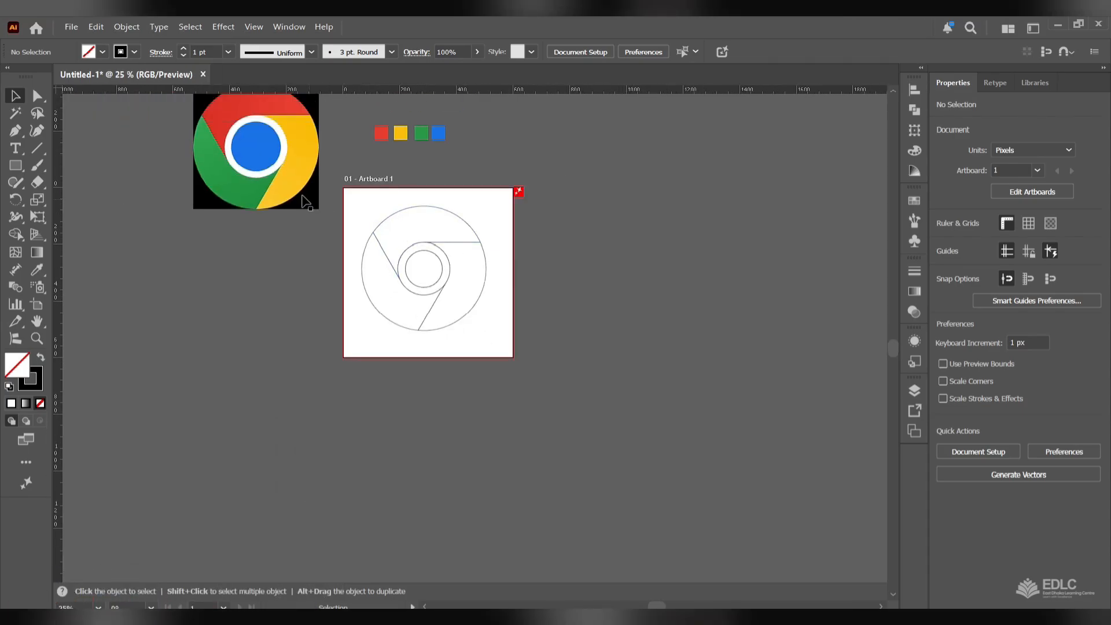
scroll(495, 298, up, 3)
scroll(409, 266, up, 1)
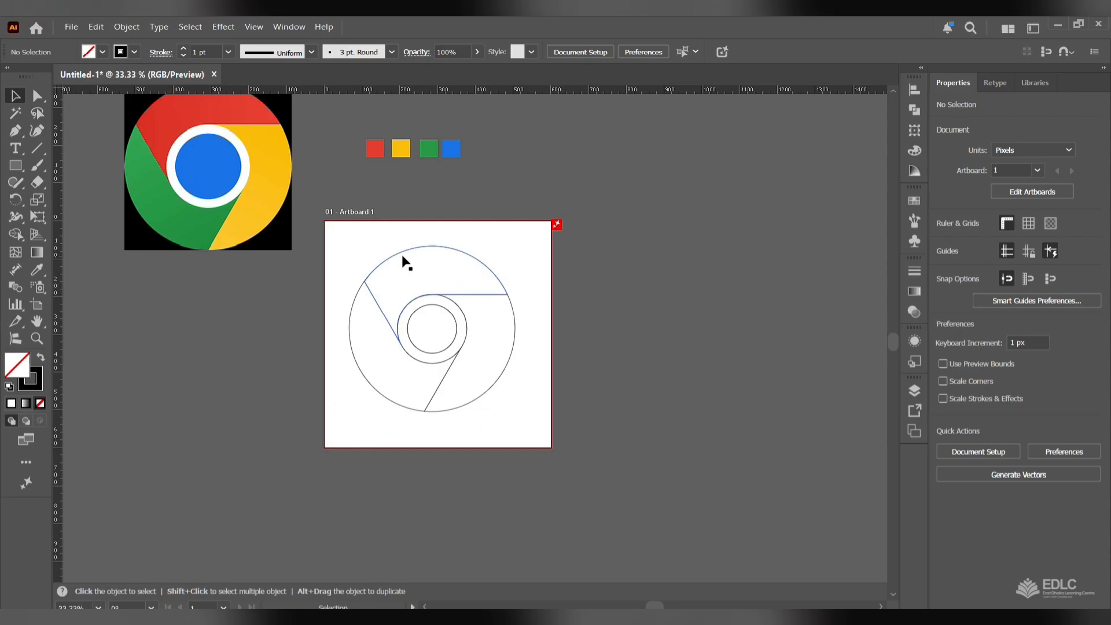
scroll(465, 286, up, 1)
click(402, 309)
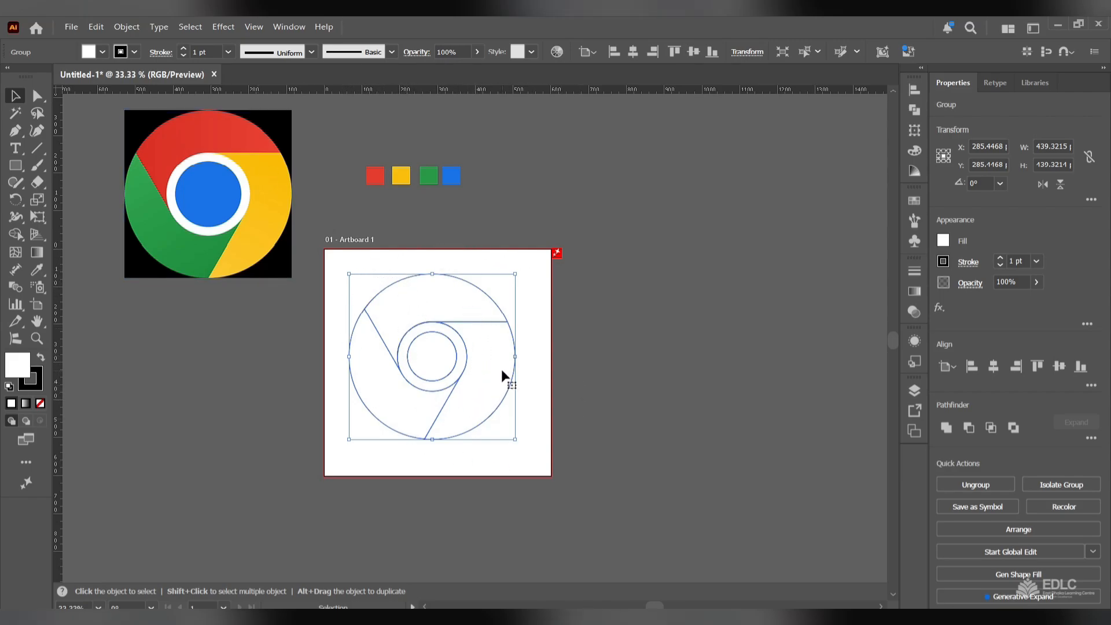
right_click(455, 315)
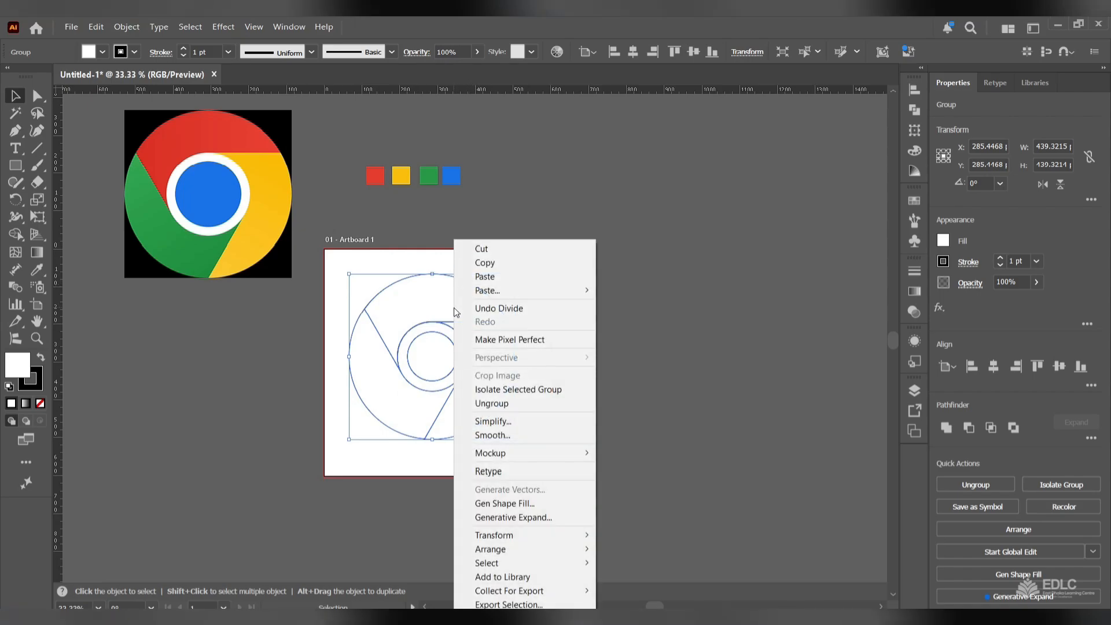
click(502, 404)
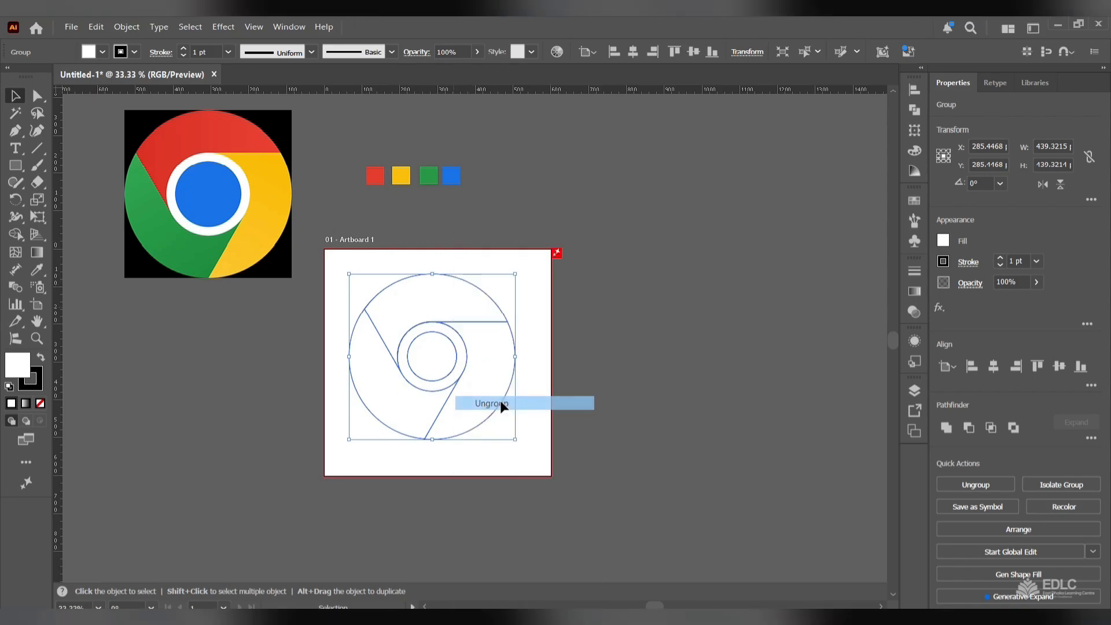
click(600, 451)
- Select the three outer ring regions one after another to check that each is a separate path
scroll(380, 343, up, 2)
click(431, 320)
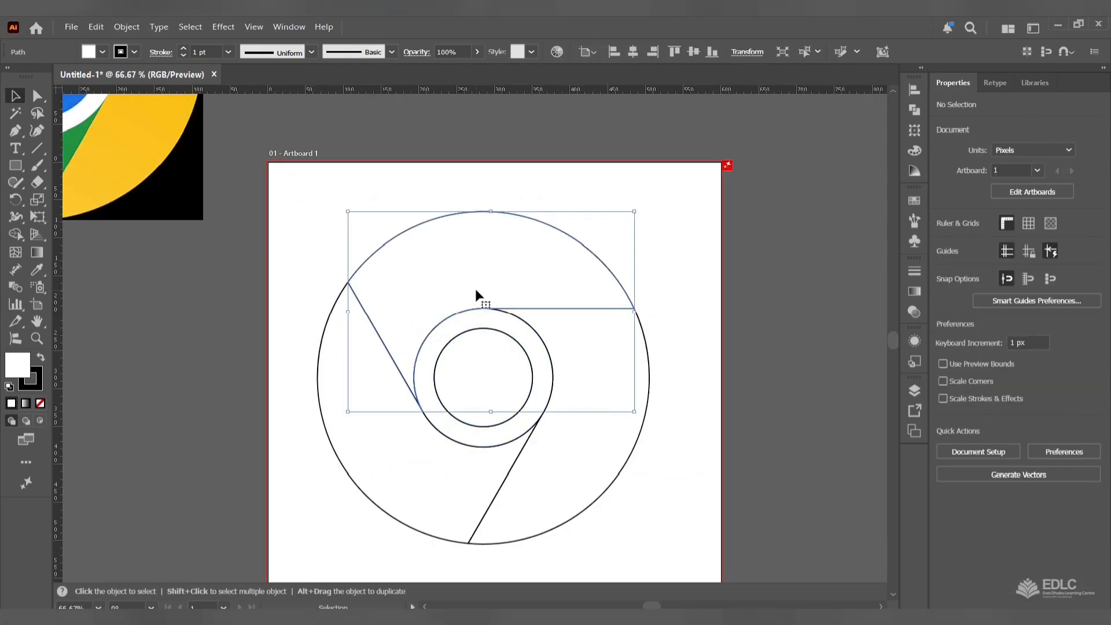
scroll(434, 324, down, 1)
scroll(487, 297, down, 1)
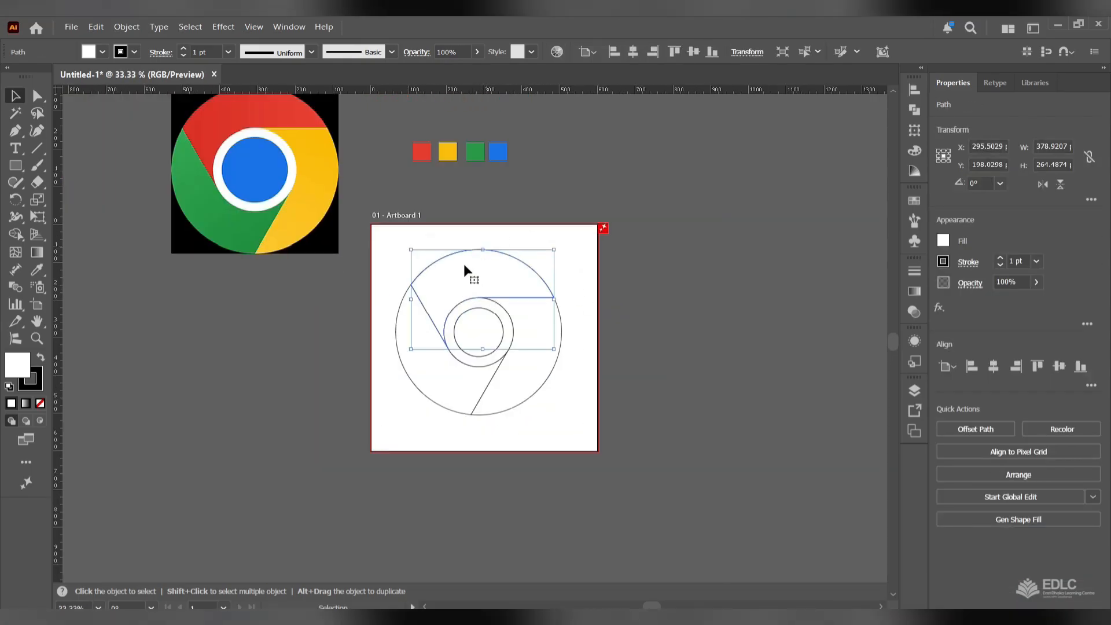
click(497, 398)
click(430, 384)
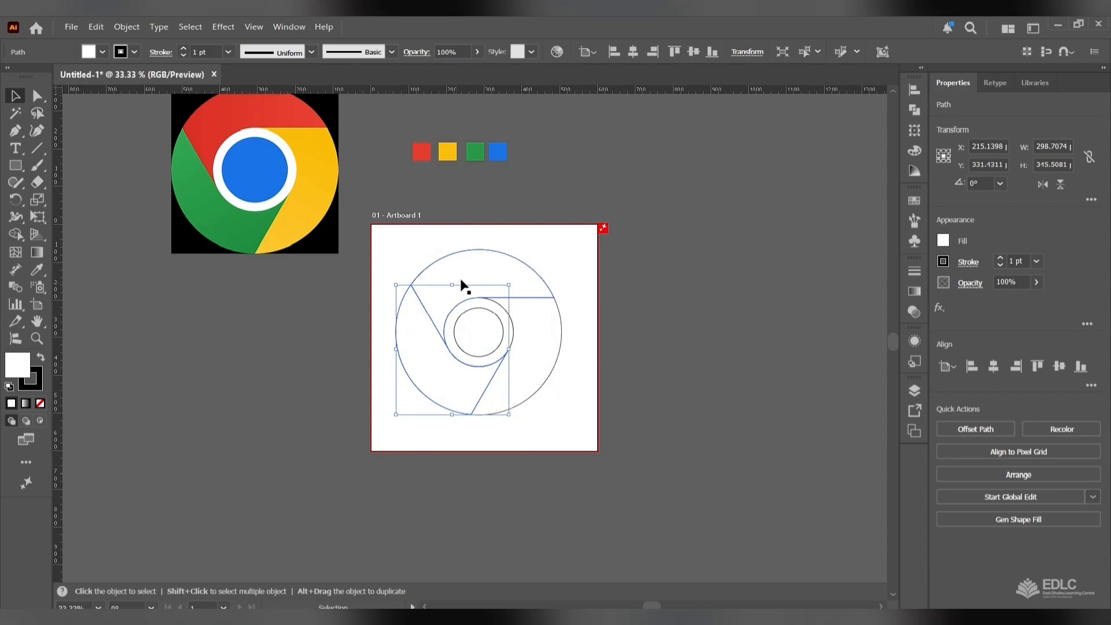
click(525, 297)
click(526, 373)
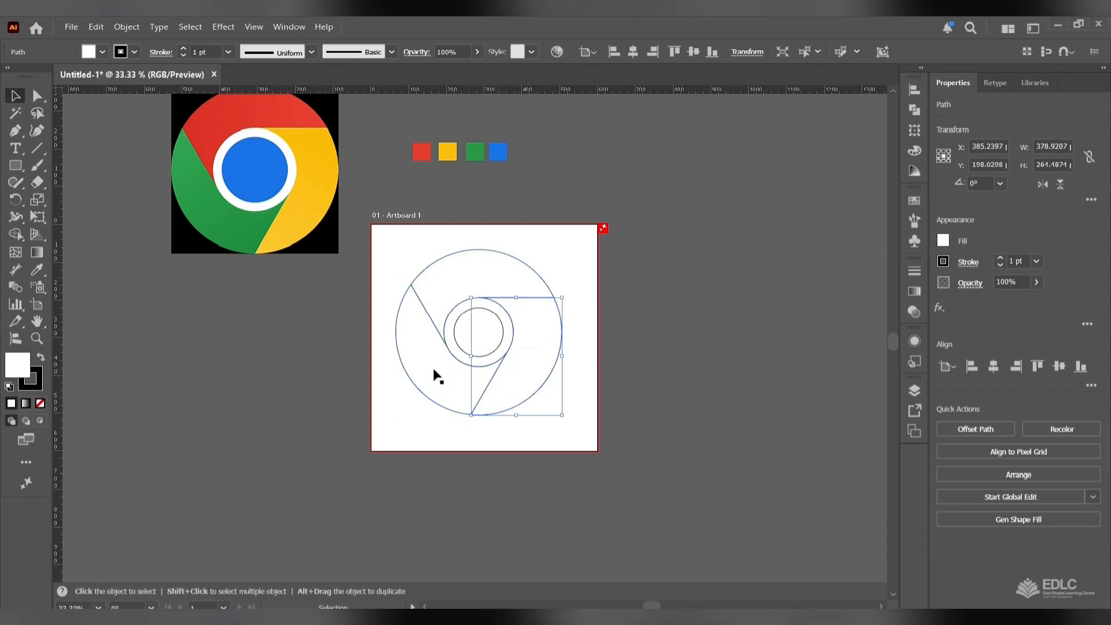
click(422, 303)
click(504, 278)
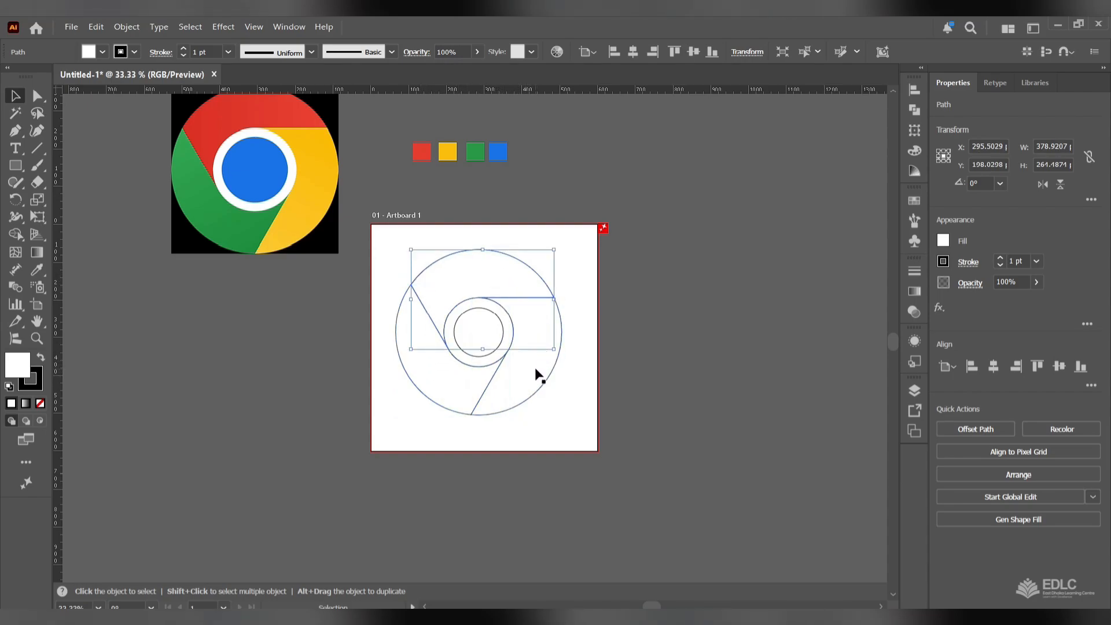
click(536, 372)
- Fill the upper ring region with the red sampled from the reference colour swatch
click(450, 284)
click(36, 273)
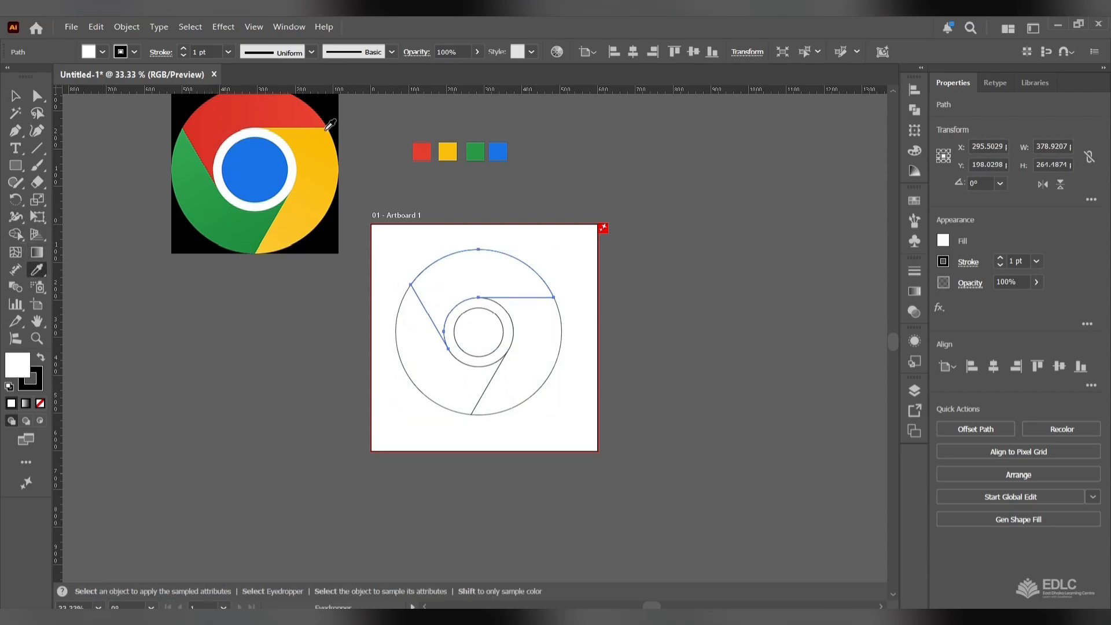
click(424, 147)
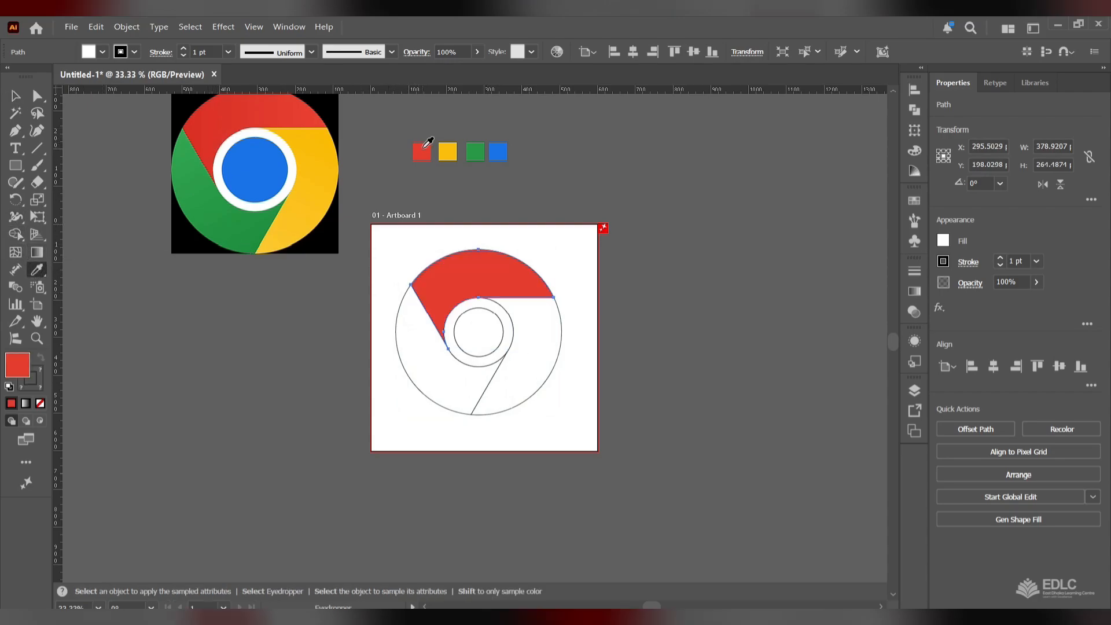
click(16, 96)
click(512, 462)
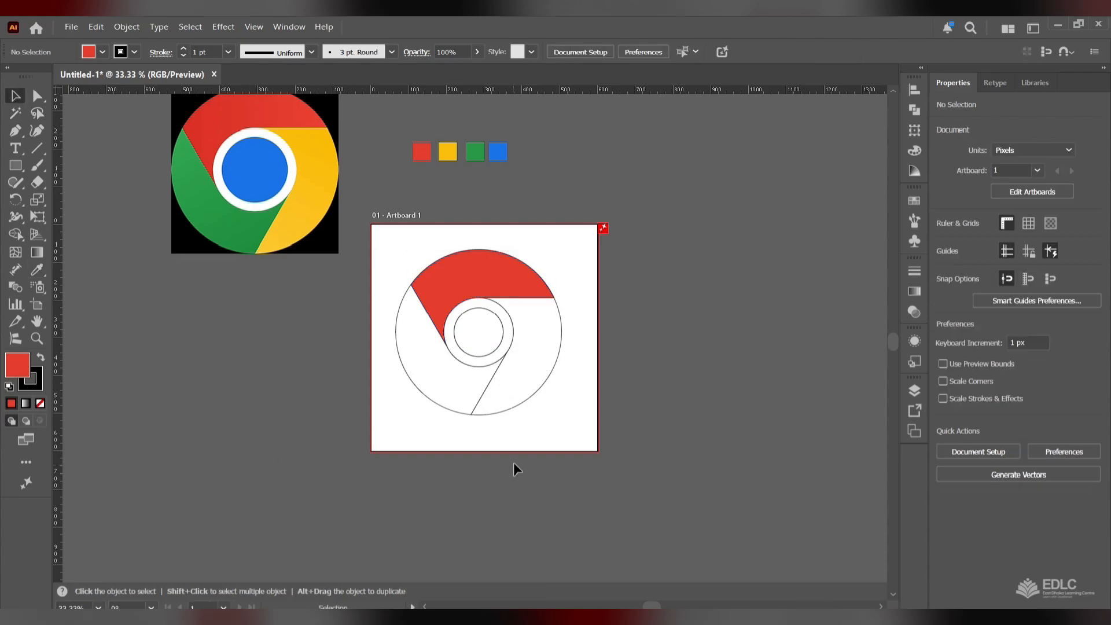
- Fill the right-hand ring region with the yellow sampled from the reference colour swatch
click(540, 389)
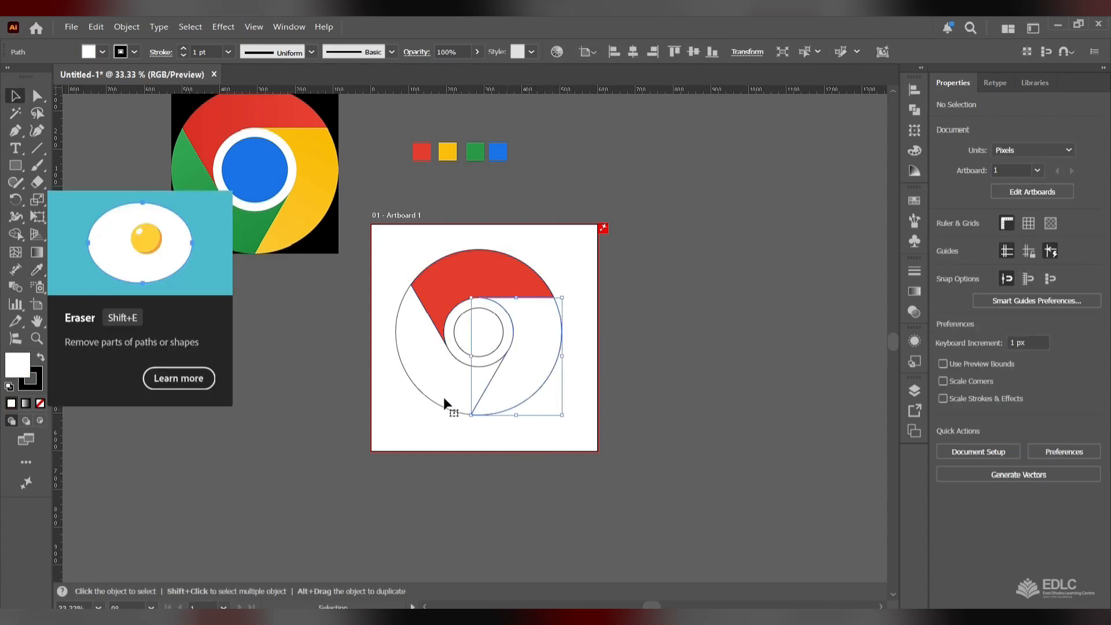
click(37, 269)
click(447, 153)
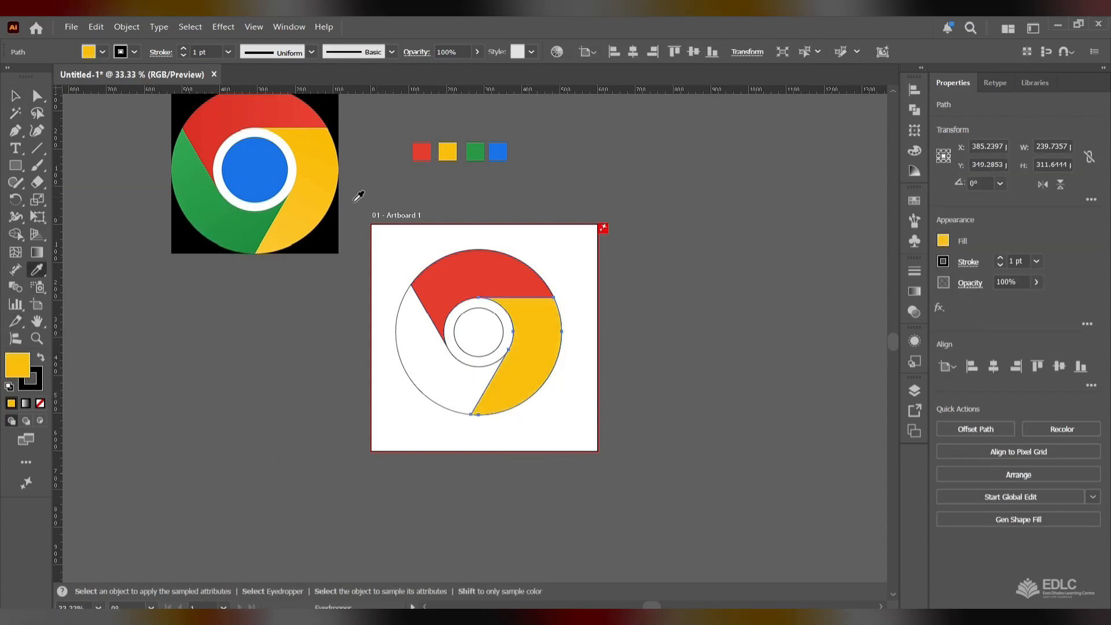
click(15, 96)
- Fill the lower-left ring region with the green sampled from the reference colour swatch
click(414, 370)
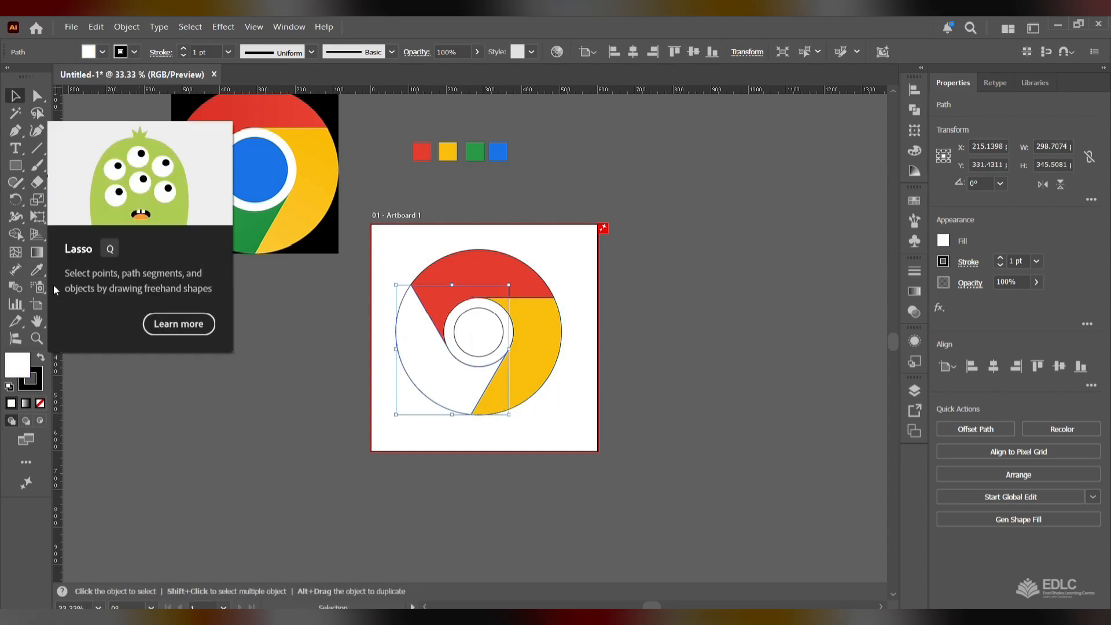
click(37, 269)
click(475, 152)
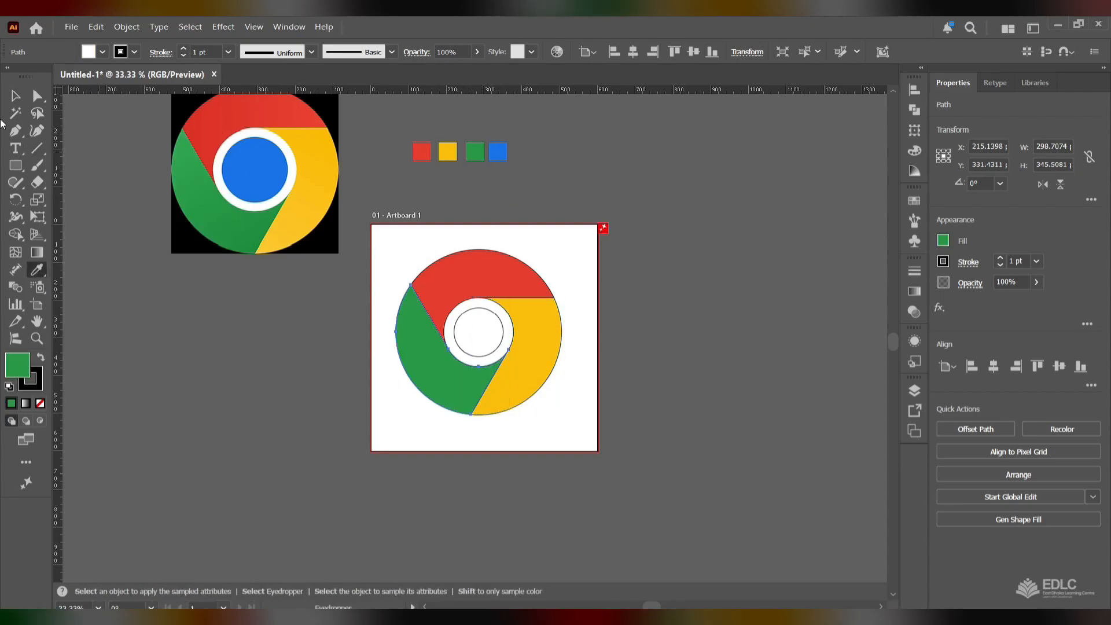
click(16, 96)
click(332, 491)
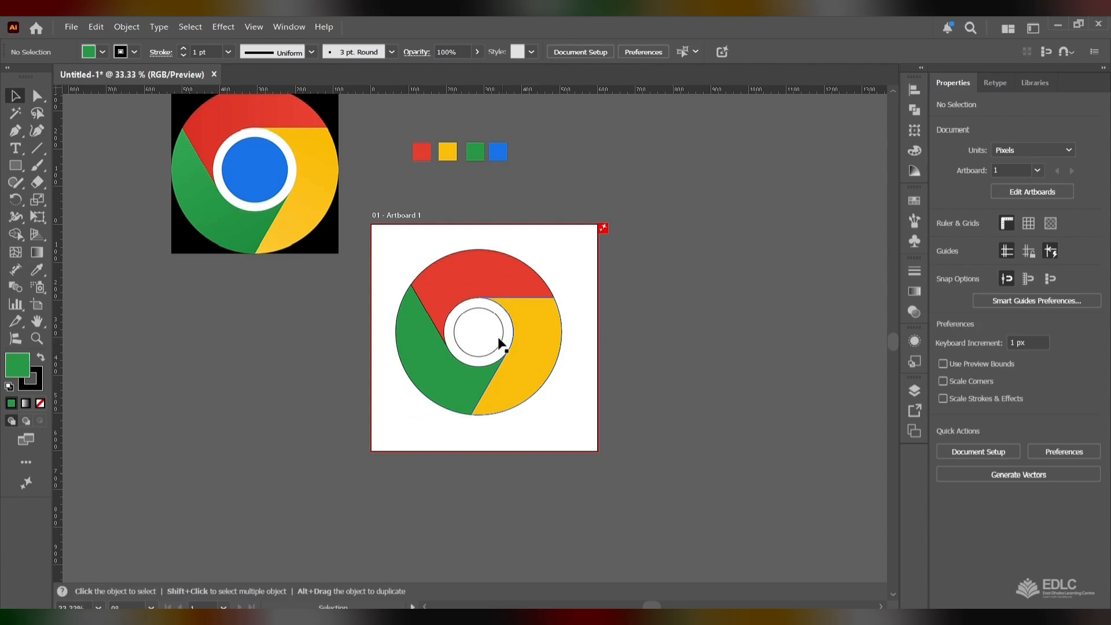
- Fill the innermost circle with the blue sampled from the reference colour swatch
click(478, 327)
click(37, 270)
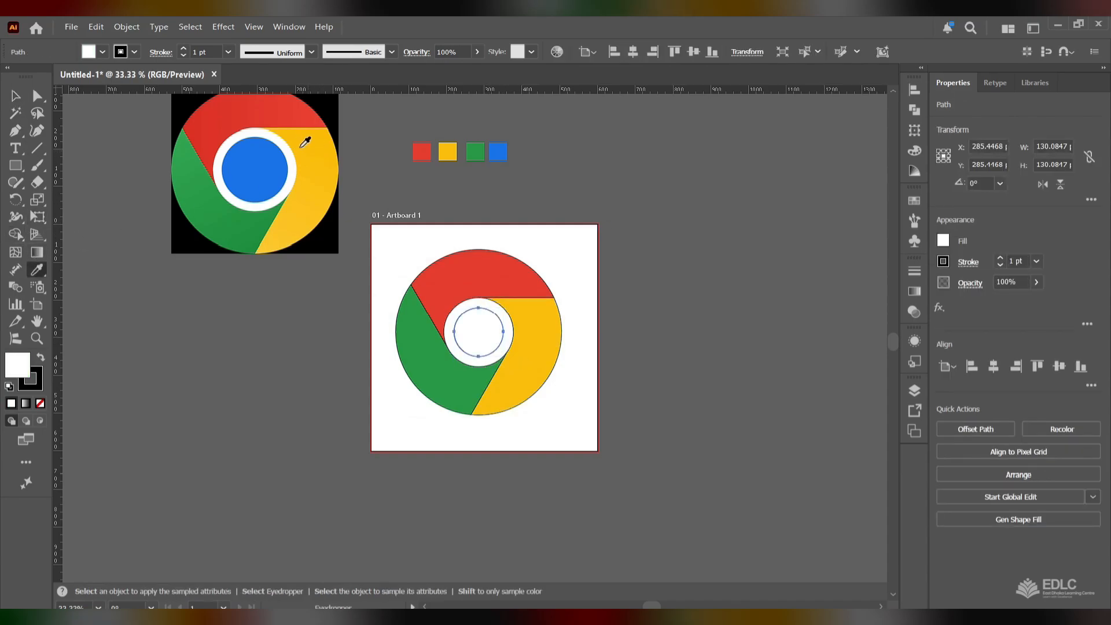
click(498, 152)
key(v)
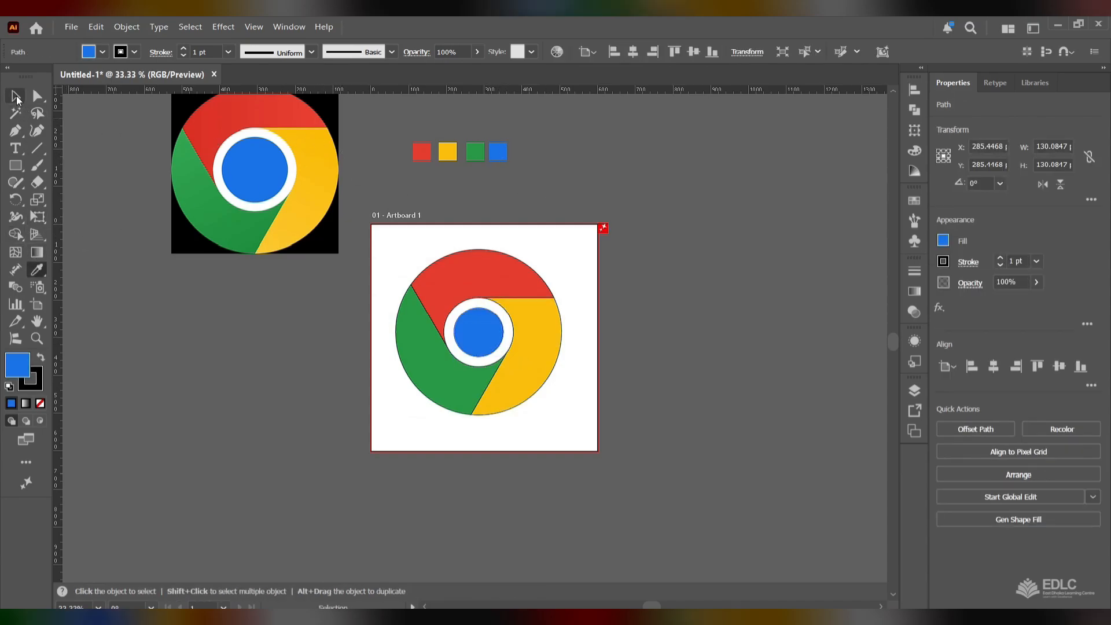
- Select all pieces of the logo on the artboard and remove their black stroke
drag(391, 237, 587, 449)
scroll(461, 357, up, 2)
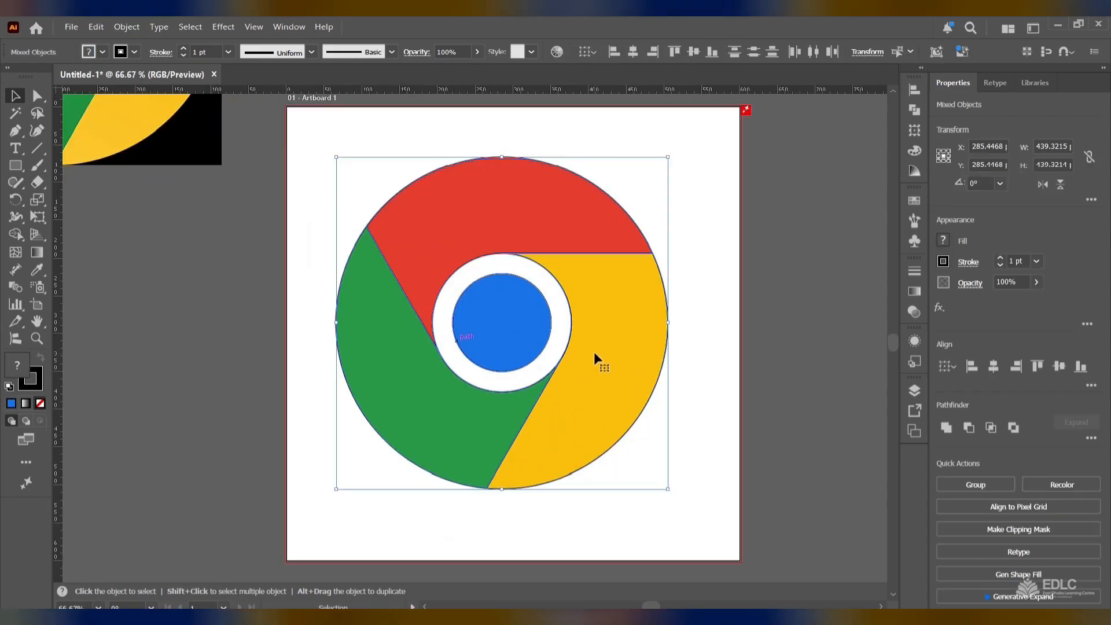
scroll(595, 359, up, 4)
scroll(436, 181, up, 1)
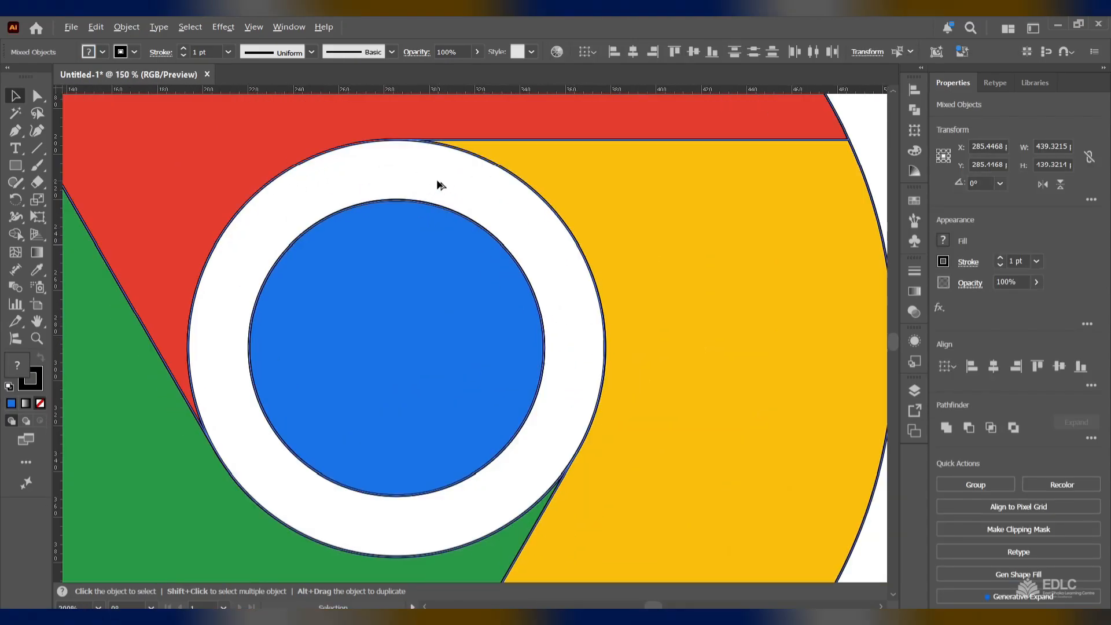
scroll(457, 149, up, 2)
scroll(461, 152, down, 3)
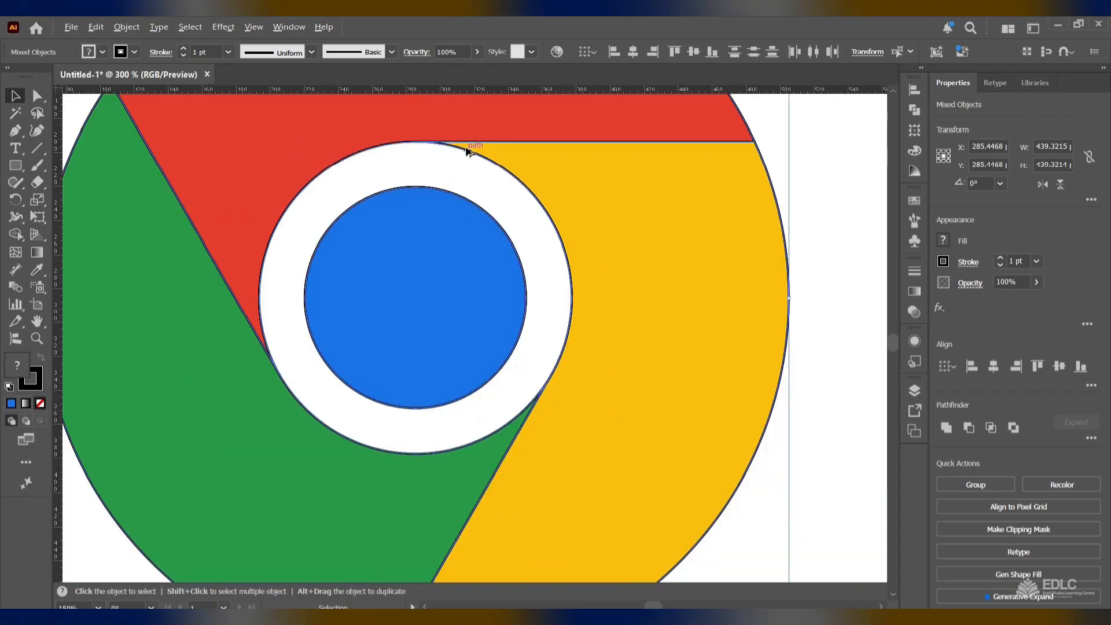
scroll(322, 171, up, 2)
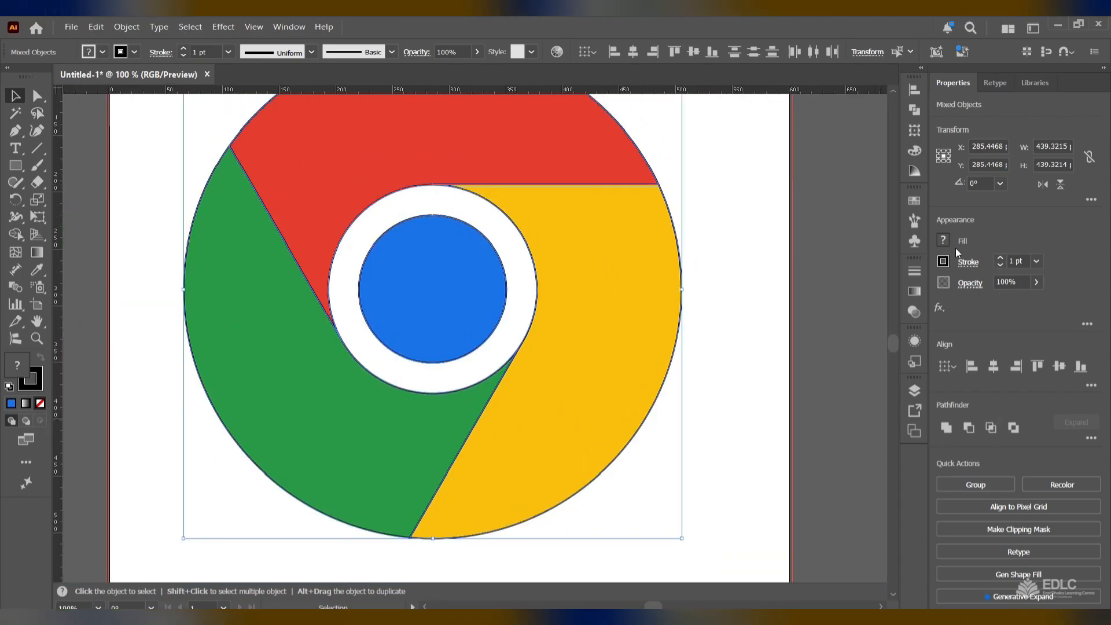
click(1002, 262)
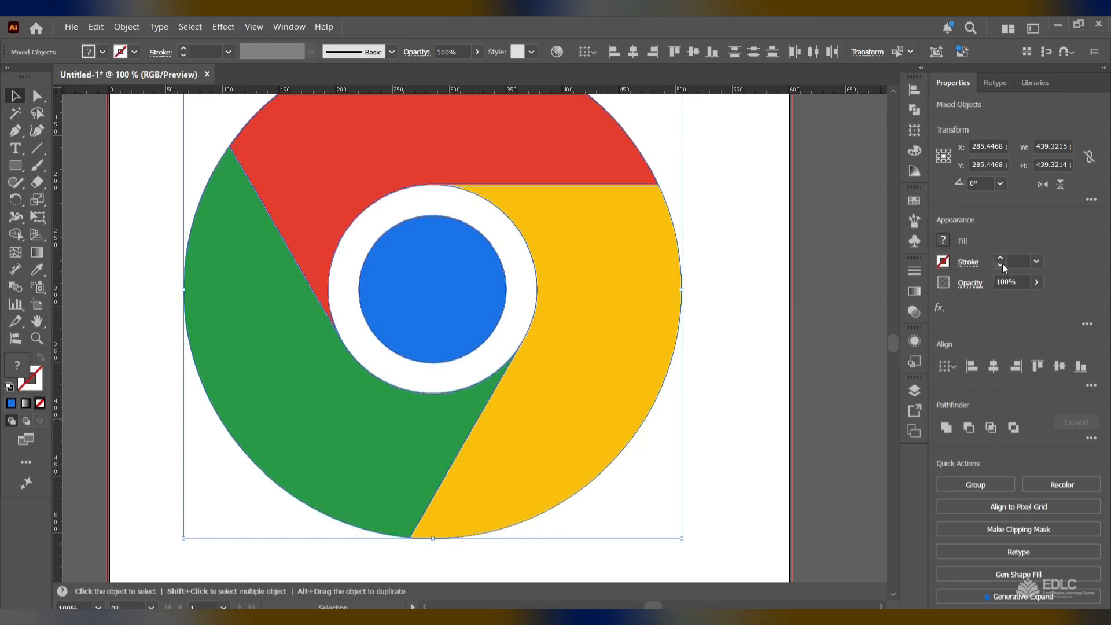
scroll(703, 434, down, 1)
click(722, 455)
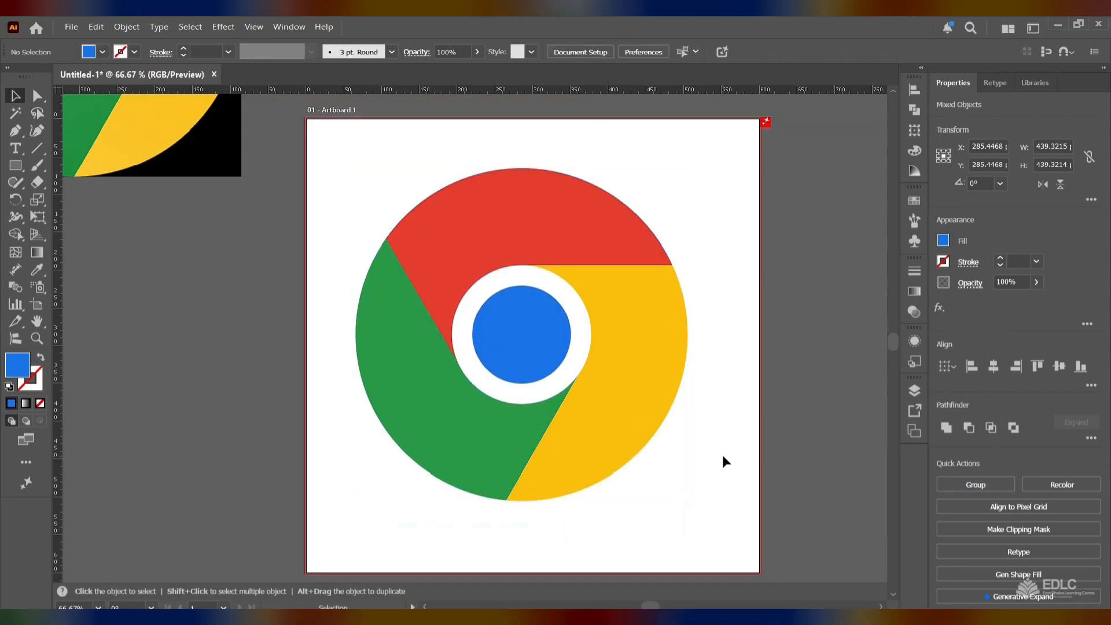
- Group all pieces of the logo and centre the group on the artboard at X 300 px, Y 300 px
scroll(605, 421, down, 1)
drag(408, 209, 640, 480)
key(ctrl+g)
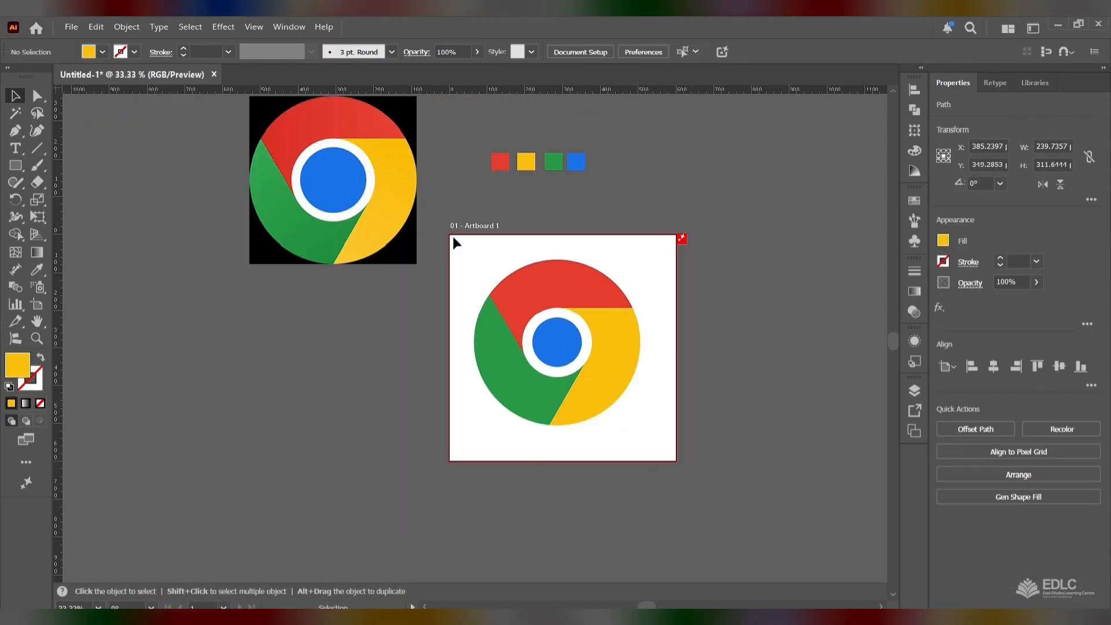
drag(472, 255, 661, 459)
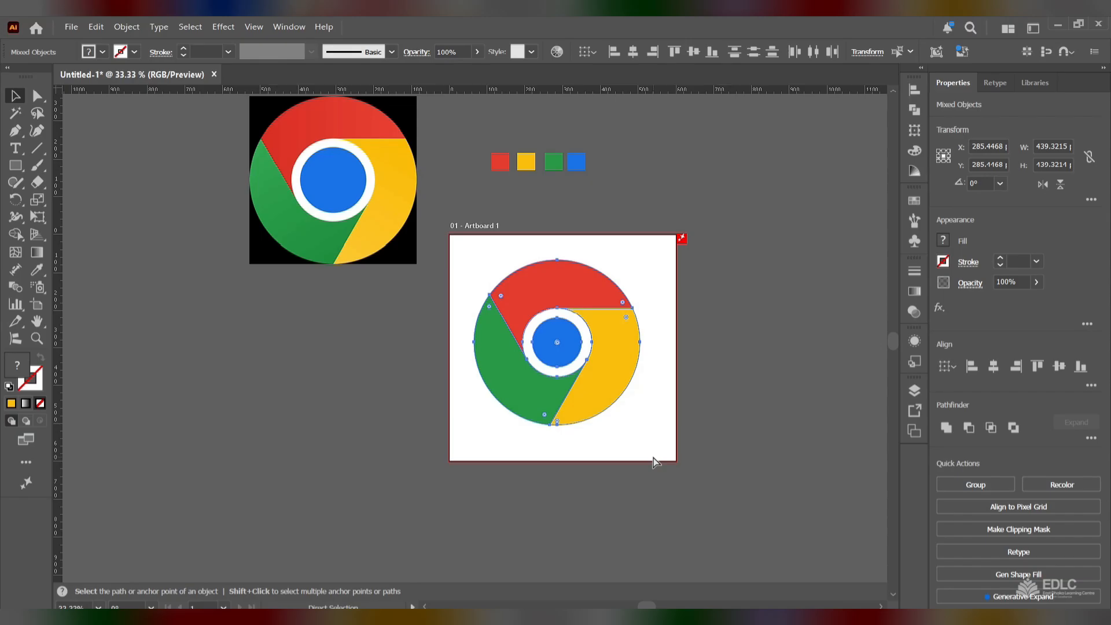
click(654, 457)
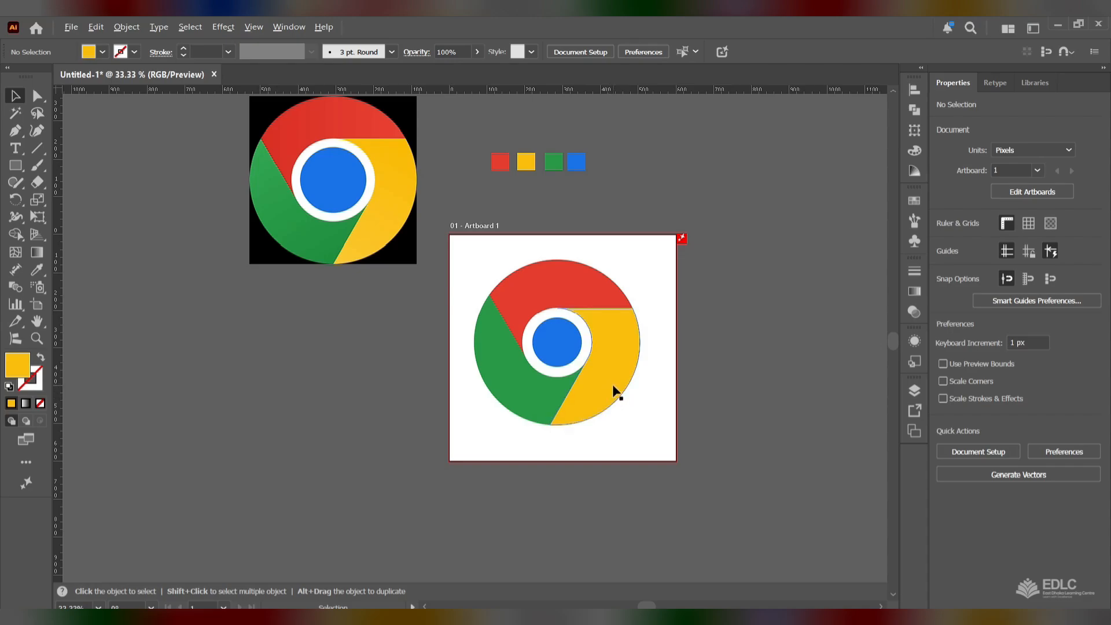
mouse_move(616, 387)
mouse_down()
mouse_move(601, 415)
mouse_move(599, 393)
mouse_move(620, 372)
mouse_move(620, 392)
mouse_move(408, 419)
mouse_move(682, 359)
mouse_move(569, 377)
mouse_move(594, 283)
mouse_move(651, 412)
mouse_move(623, 395)
mouse_up()
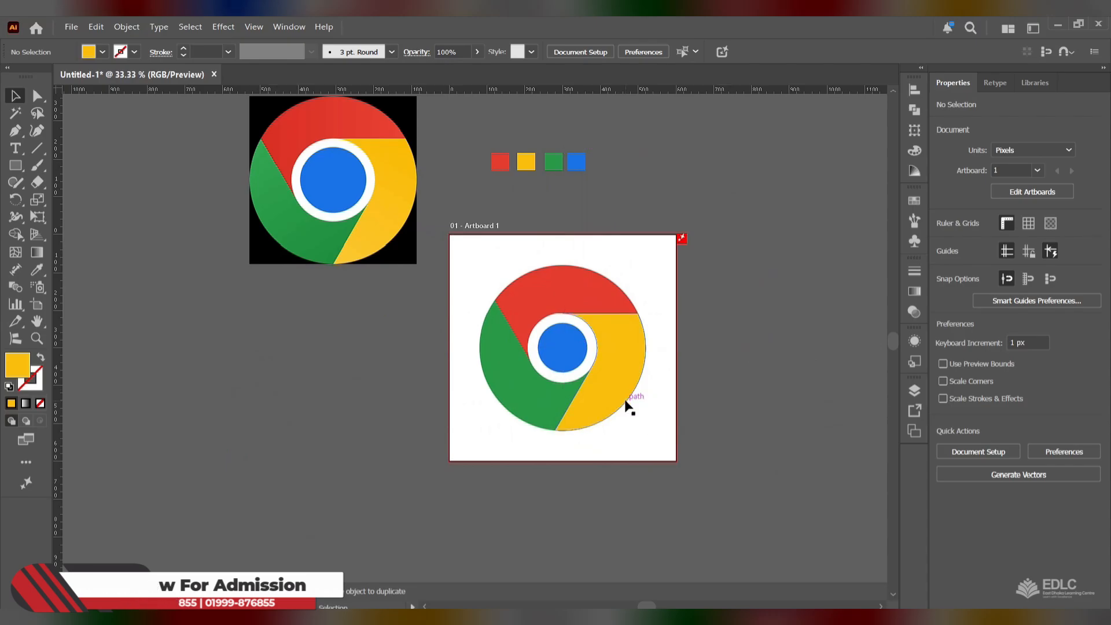
click(623, 400)
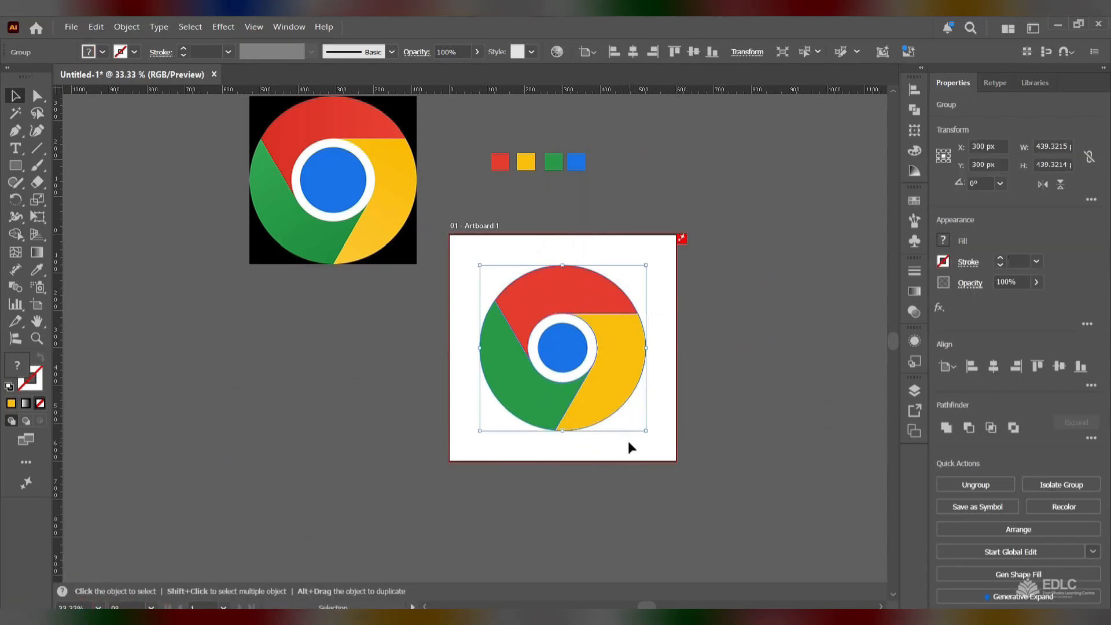